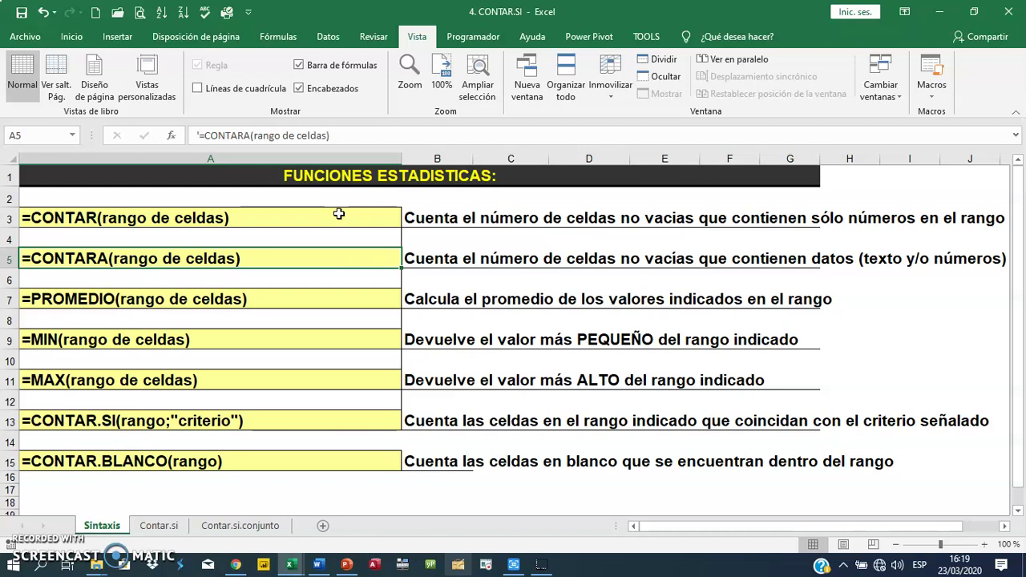
Examine the syntax and descriptions of the statistical functions listed on the Sintaxis sheet, from CONTAR and CONTARA to CONTAR.BLANCO
left_click(266, 217)
left_click(265, 261)
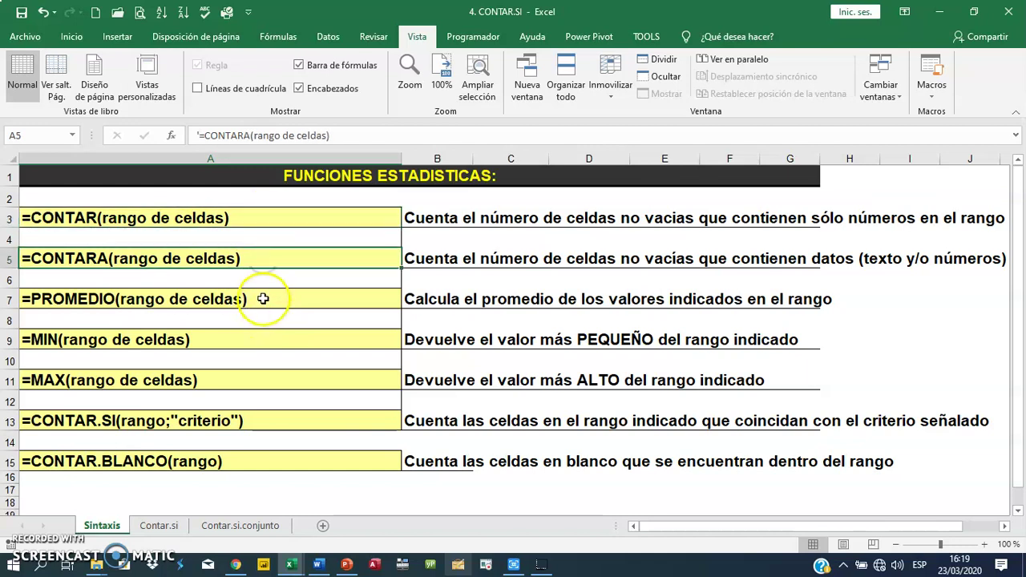
left_click(263, 296)
left_click(277, 258)
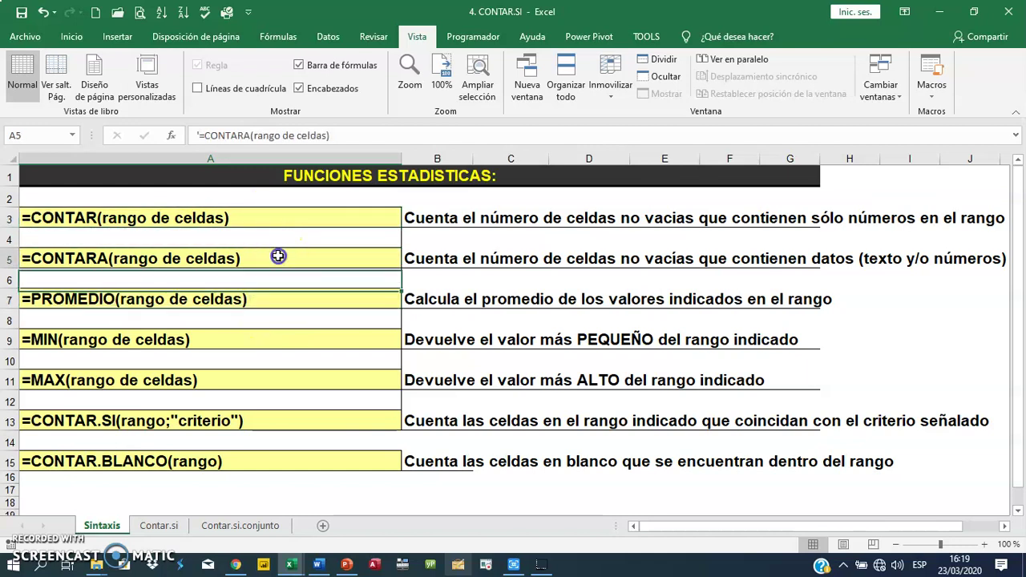
left_click(264, 219)
left_click(264, 237)
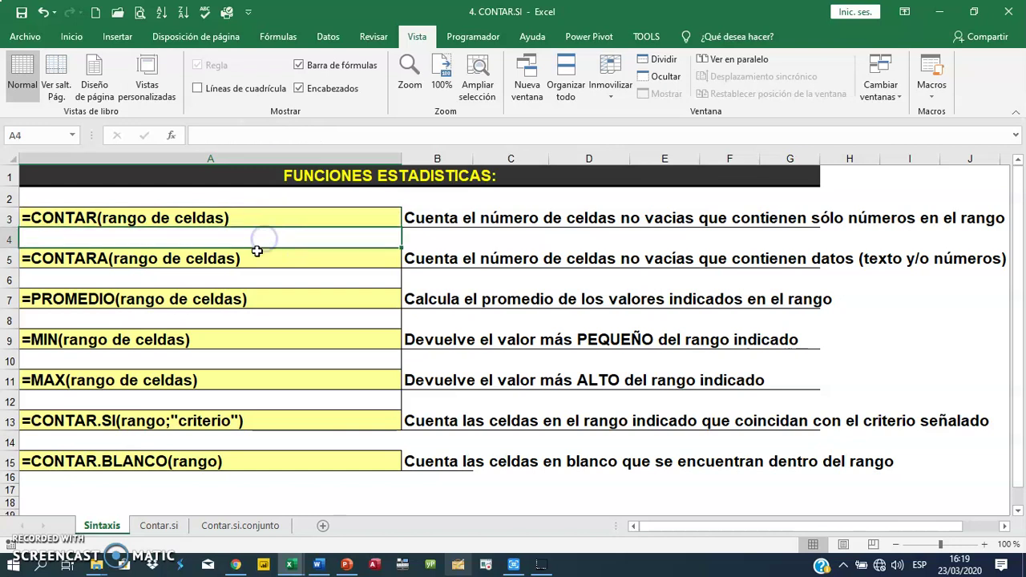
key("Up")
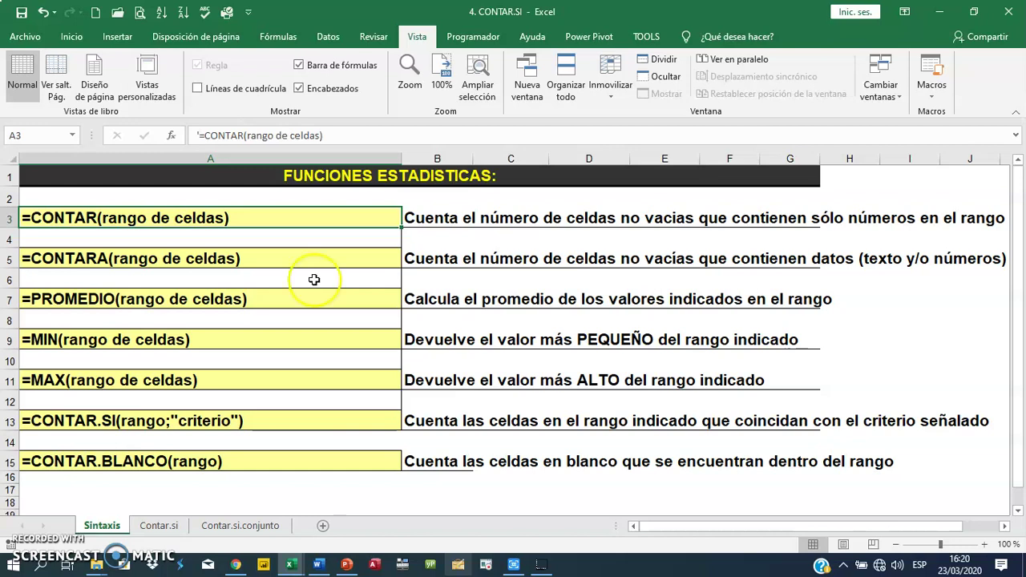
left_click(168, 254)
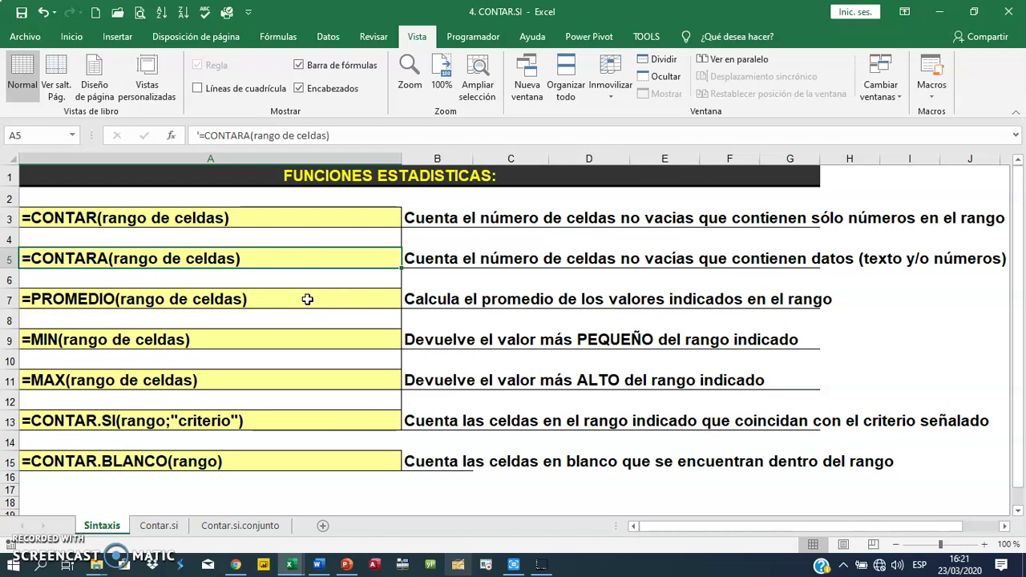
left_click(131, 462)
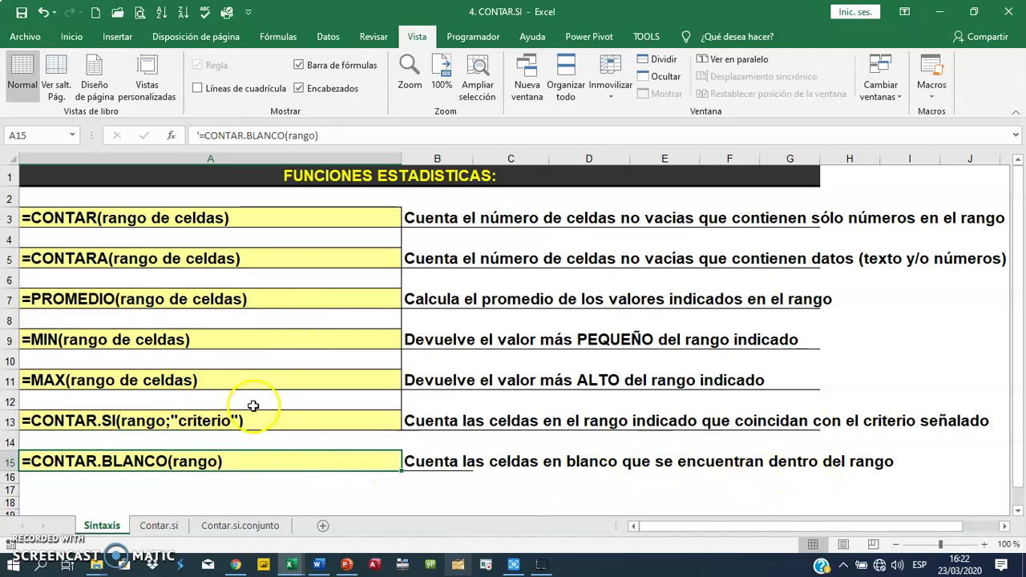
left_click_drag(231, 199, 202, 480)
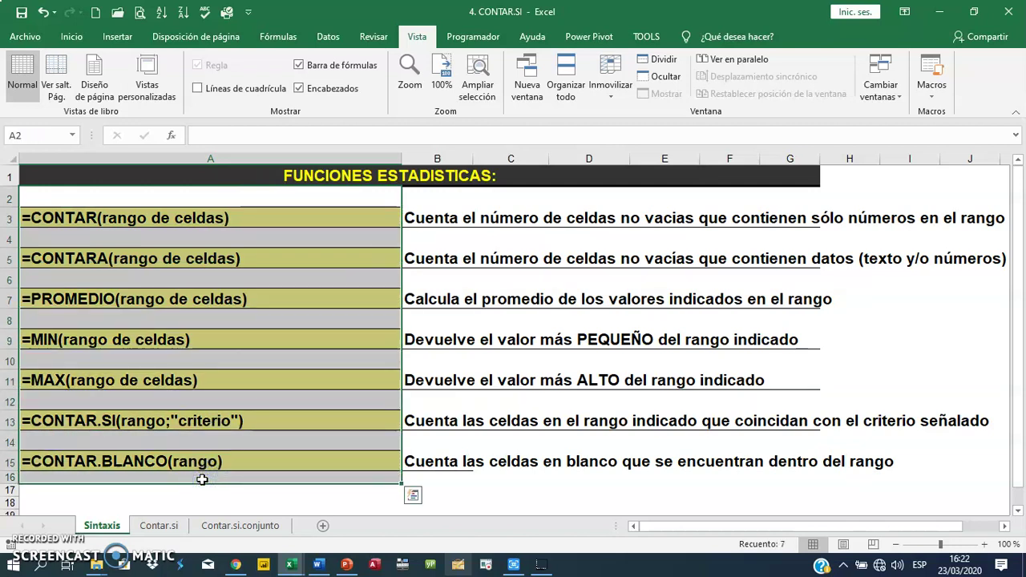
Enter the formula =CONTAR.BLANCO(A3:A15) in cell A16 to count the blank cells in the function list
left_click(202, 480)
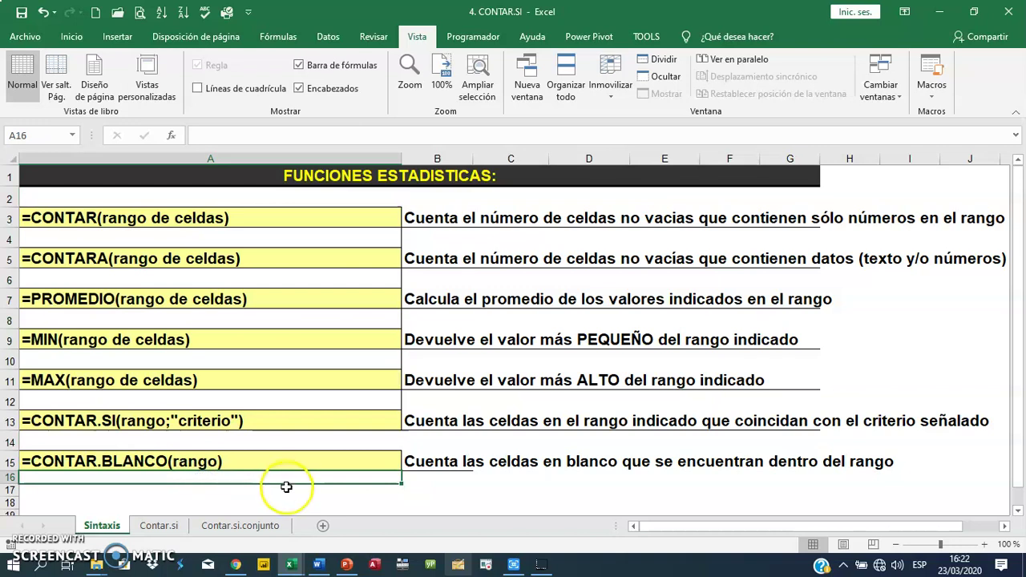
type("=cont")
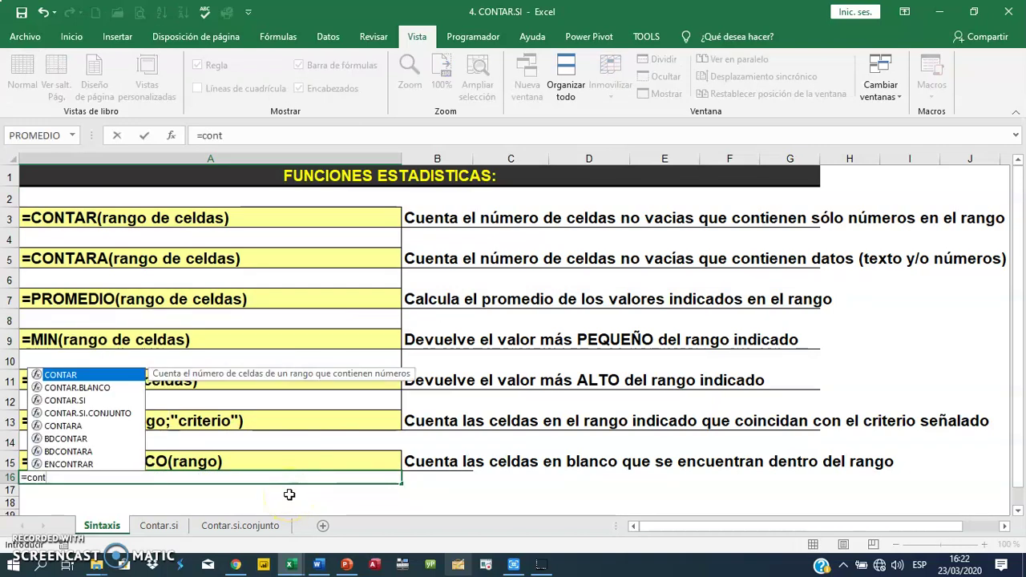
key("Down")
key("Tab")
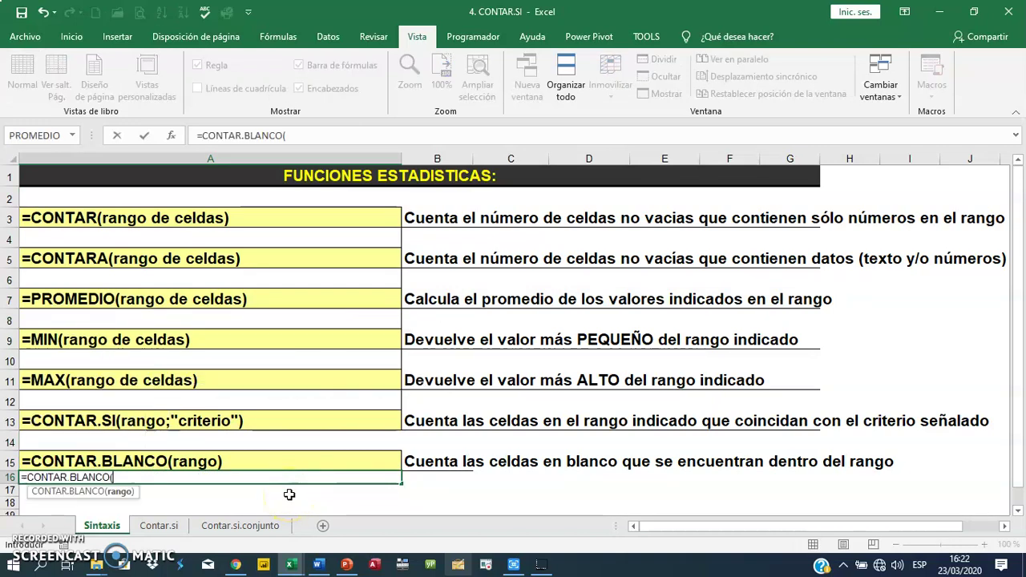
left_click_drag(166, 213, 165, 456)
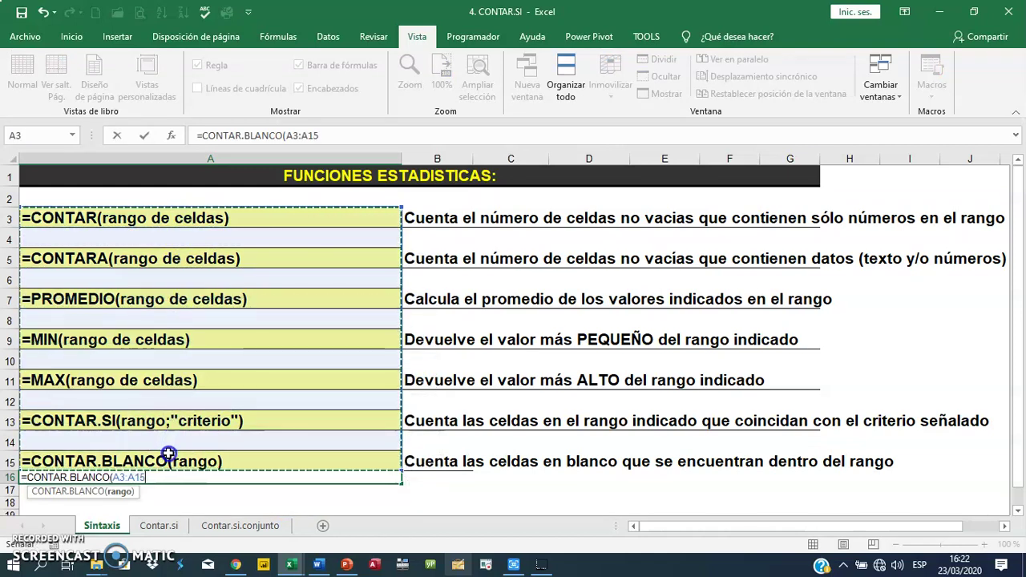
type(")")
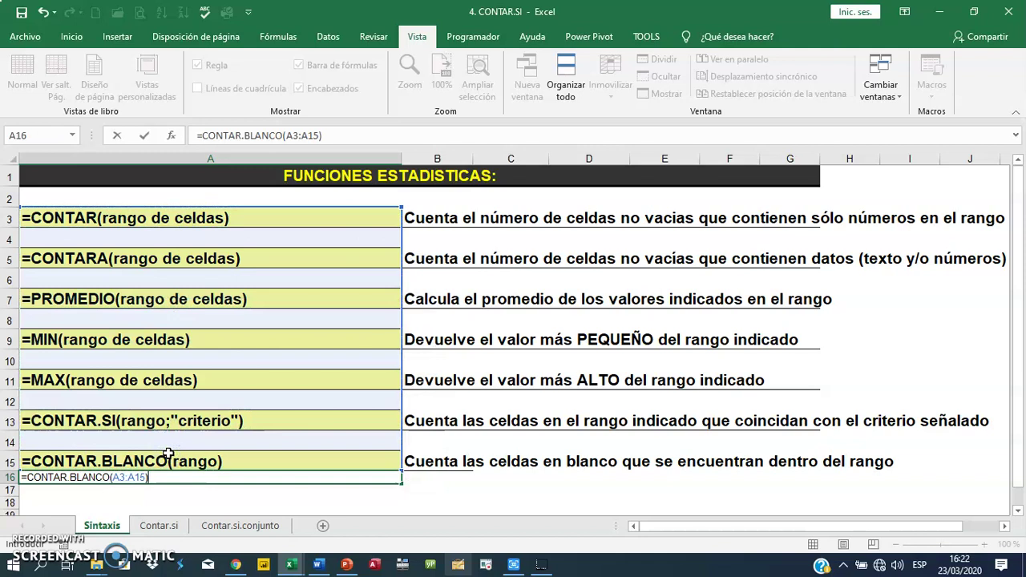
key("Return")
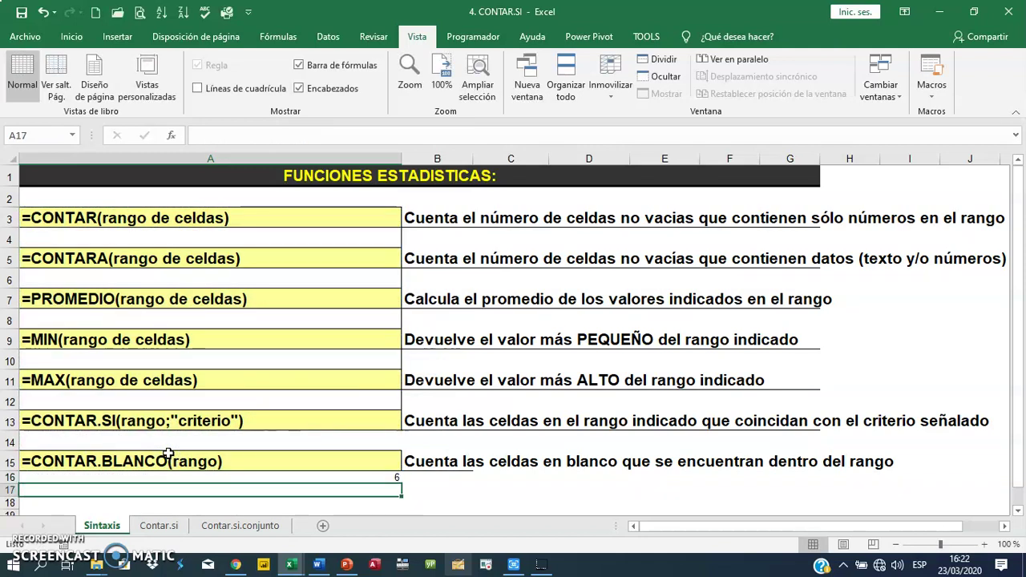
Increase the font size of the CONTAR.BLANCO result in cell A16 to 18
left_click(353, 477)
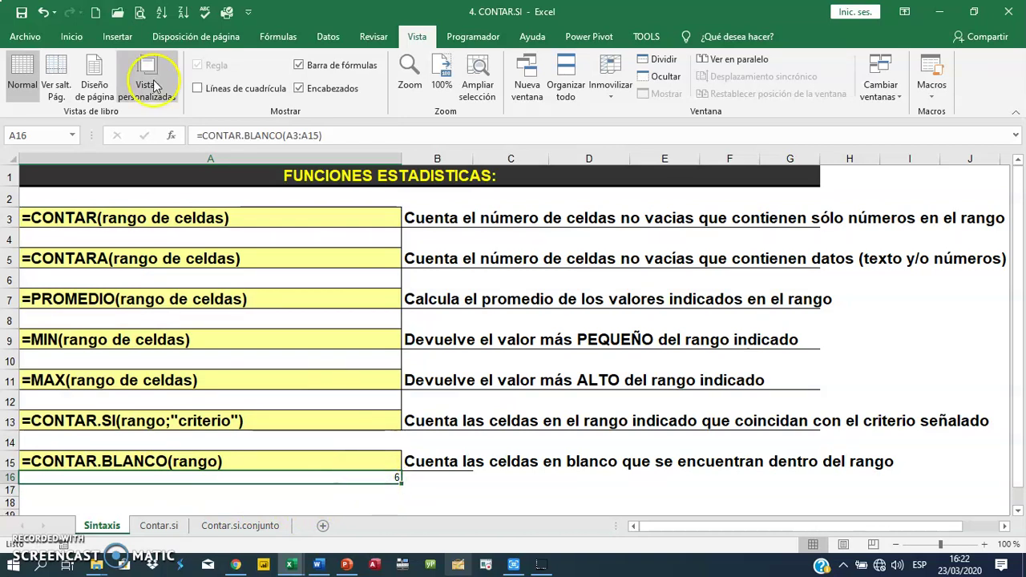
left_click(71, 36)
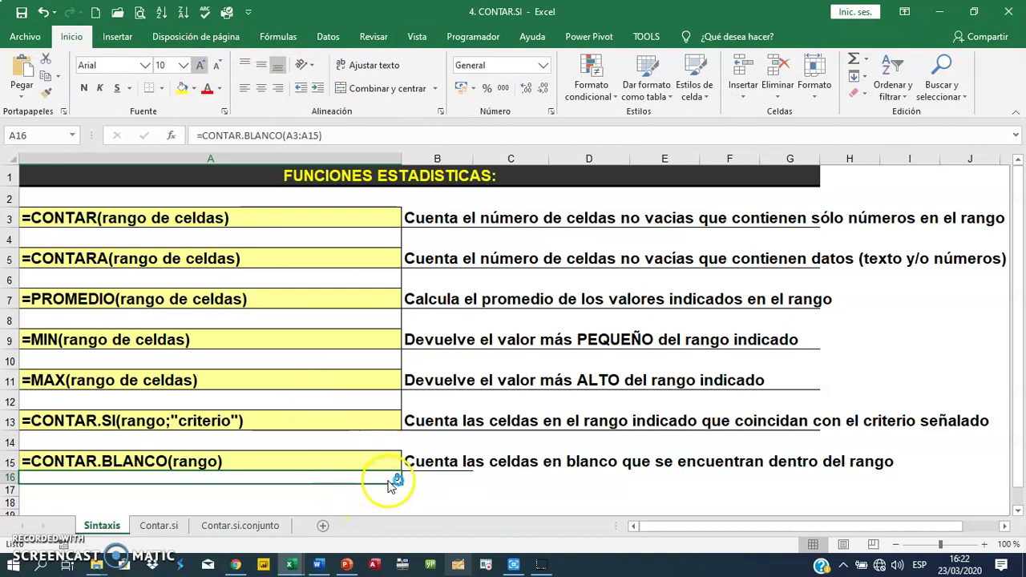
key("ctrl+shift+period")
key("ctrl+shift+period")
key("ctrl+shift+period")
key("ctrl+shift+period")
key("ctrl+shift+period")
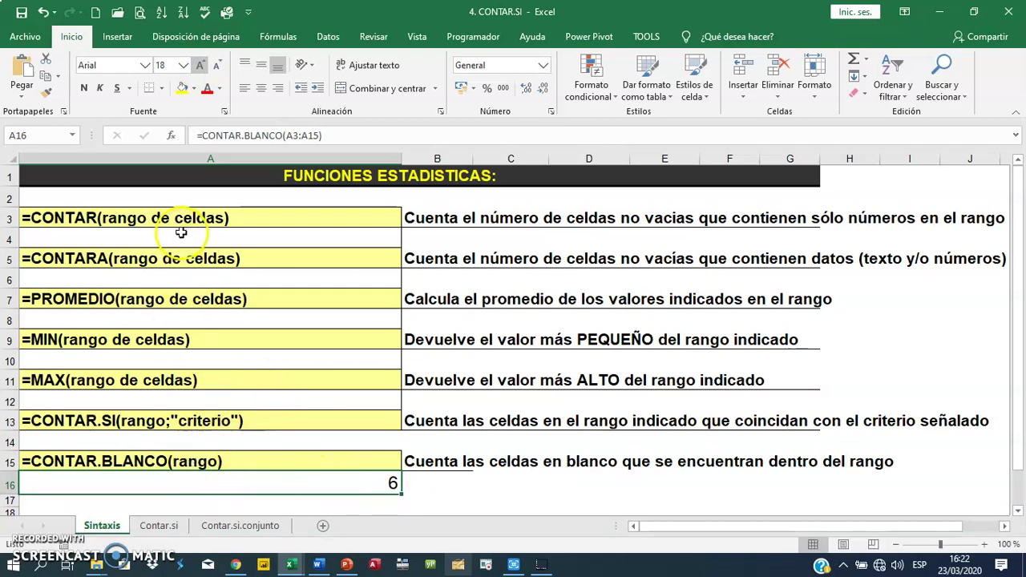
Check the blank cells between the function rows in column A against the range used by the CONTAR.BLANCO formula in A16
left_click(174, 198)
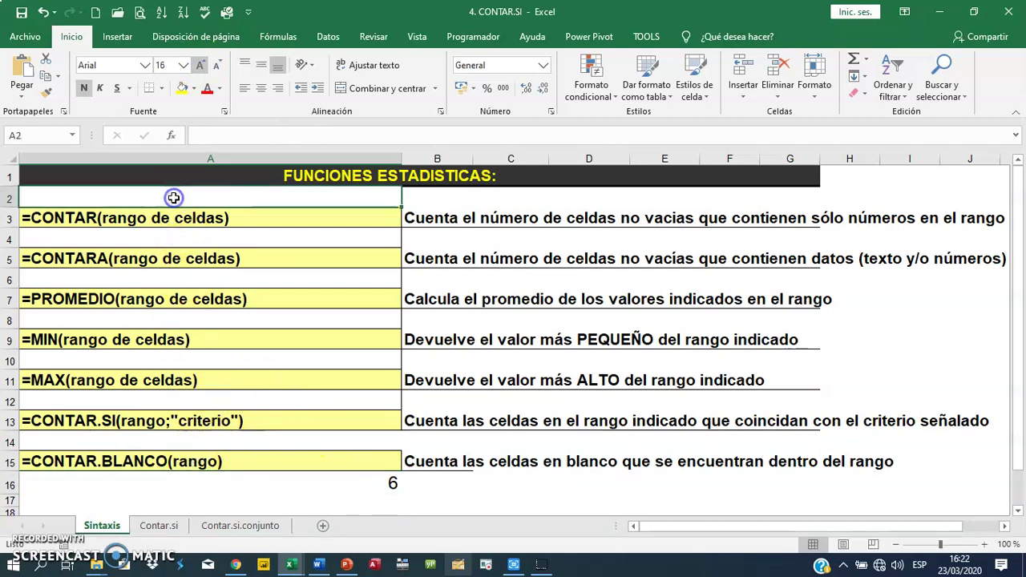
left_click(154, 241)
left_click(140, 278)
left_click(123, 322)
left_click(121, 360)
left_click(111, 403)
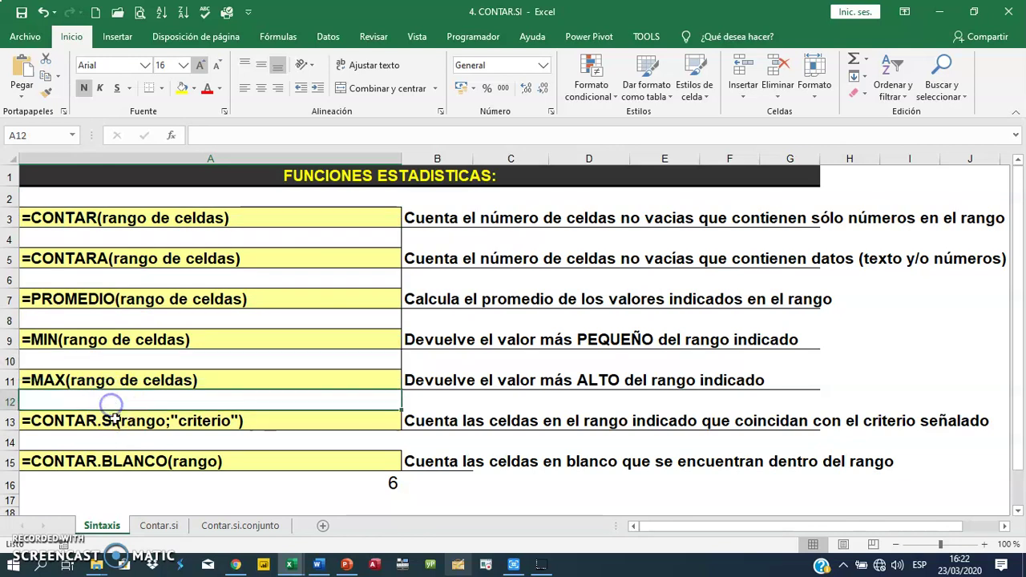
double_click(362, 486)
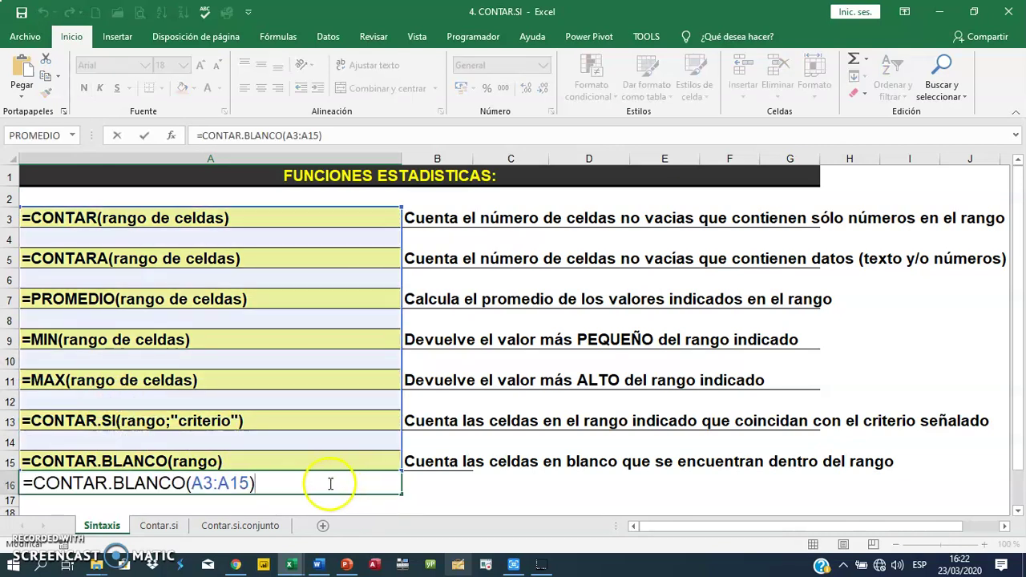
key("Return")
left_click(144, 196)
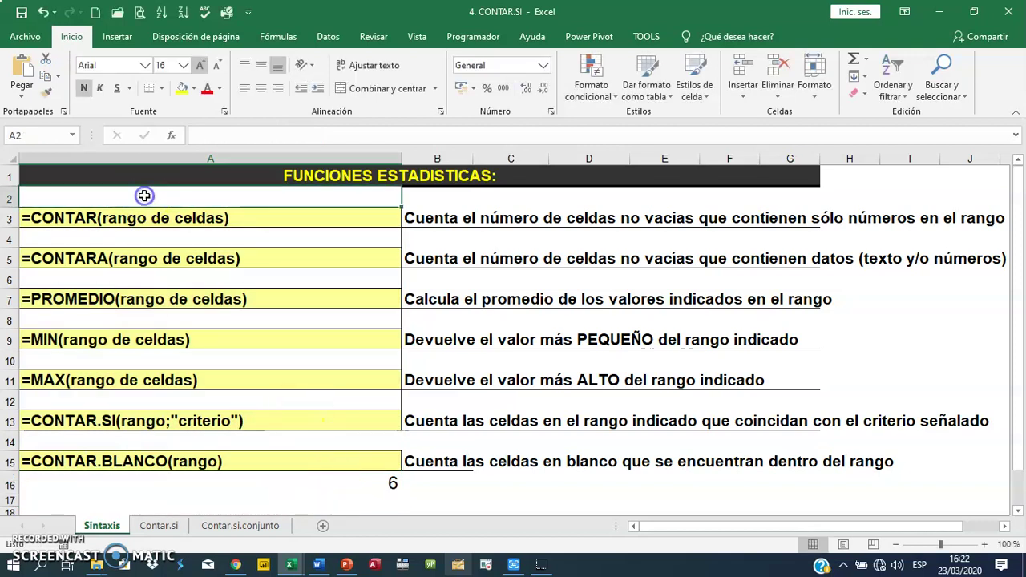
left_click(81, 236)
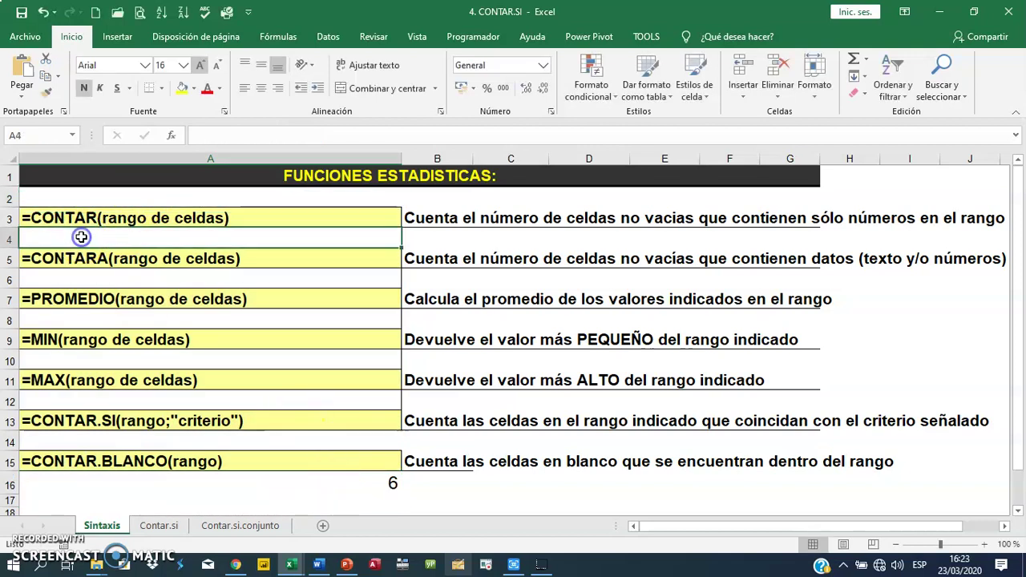
left_click(62, 278)
left_click(51, 319)
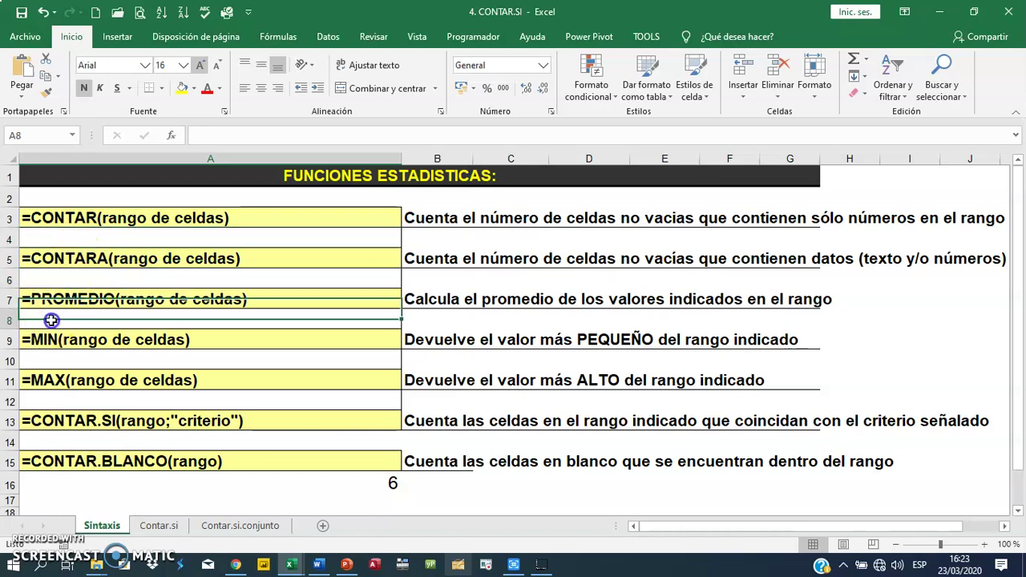
left_click(59, 362)
left_click(52, 399)
left_click(57, 441)
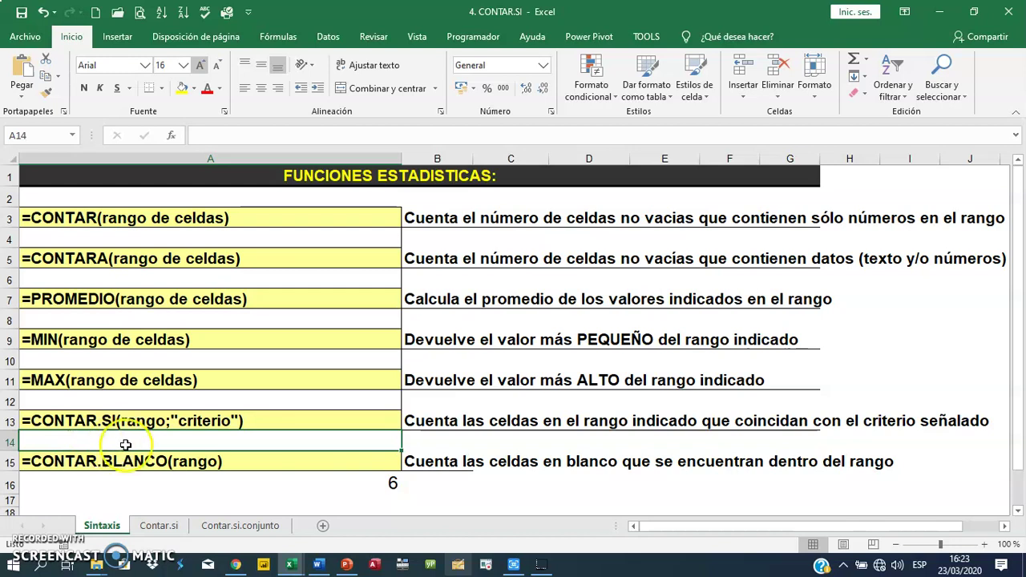
double_click(142, 481)
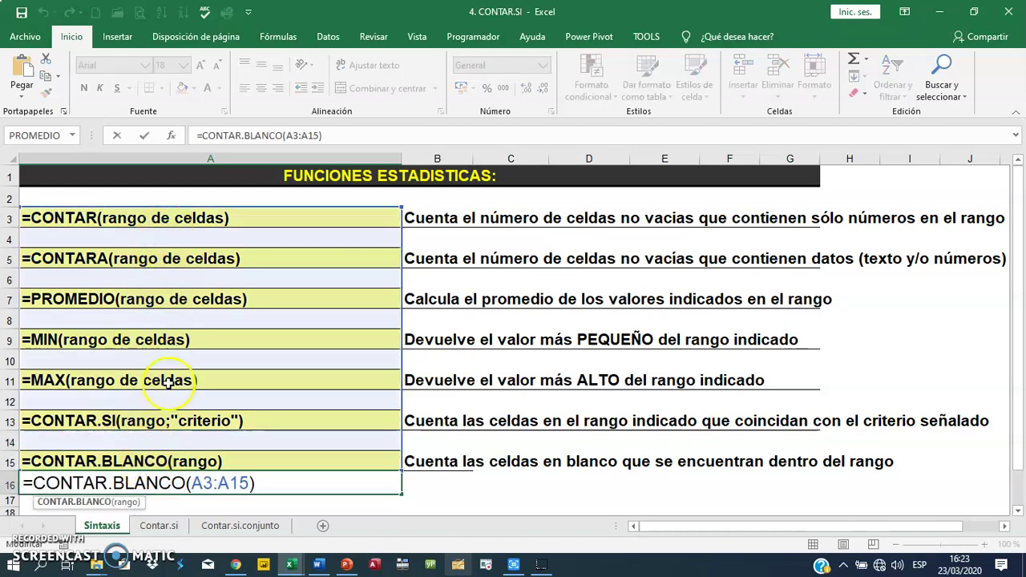
key("Return")
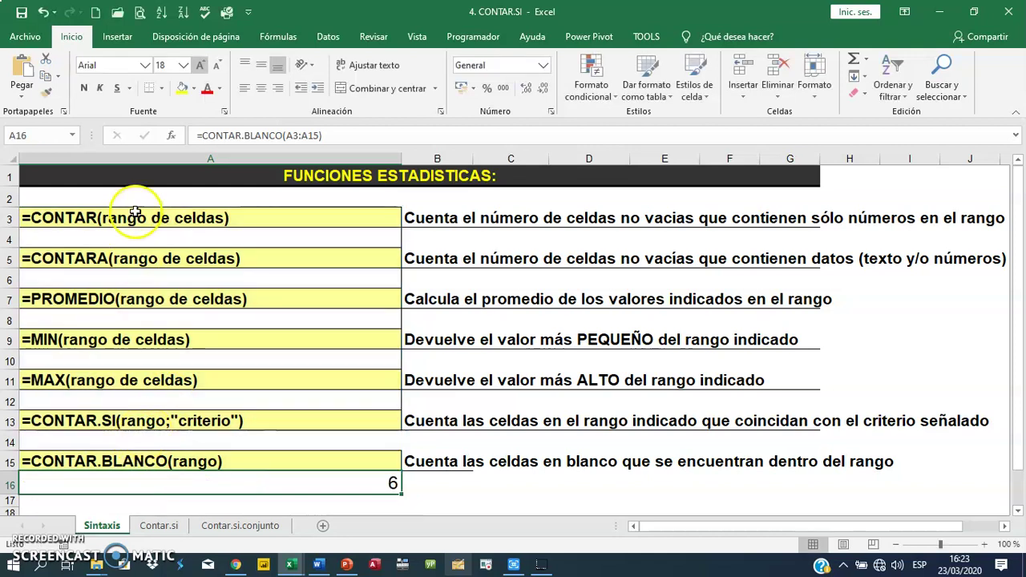
left_click(133, 219)
left_click_drag(133, 218, 126, 461)
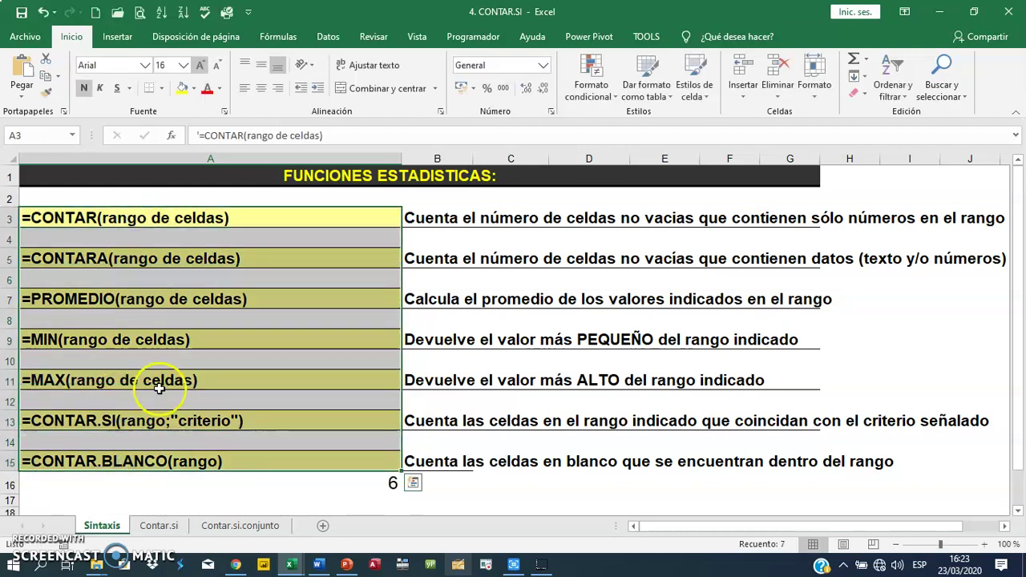
left_click(156, 218)
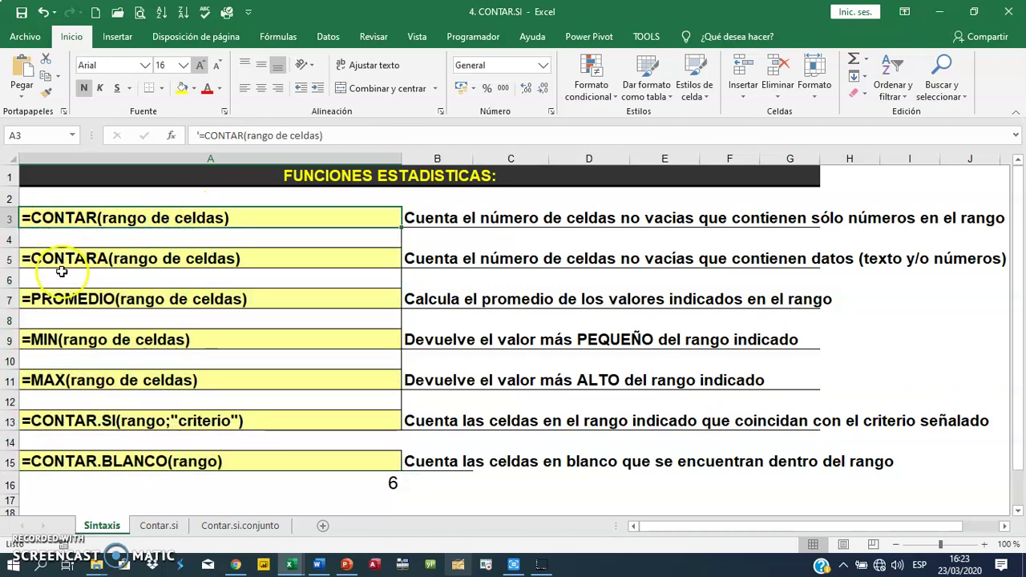
left_click(218, 480)
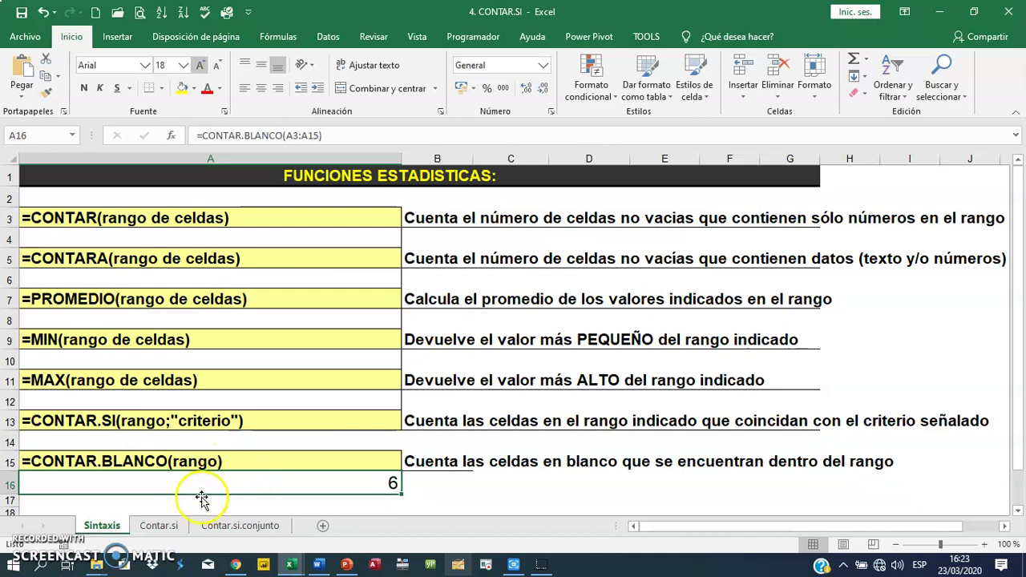
Go to the Contar.si sheet and examine the Ejemplo 1 description and its data table from CODIGO to S. NETO
left_click(159, 526)
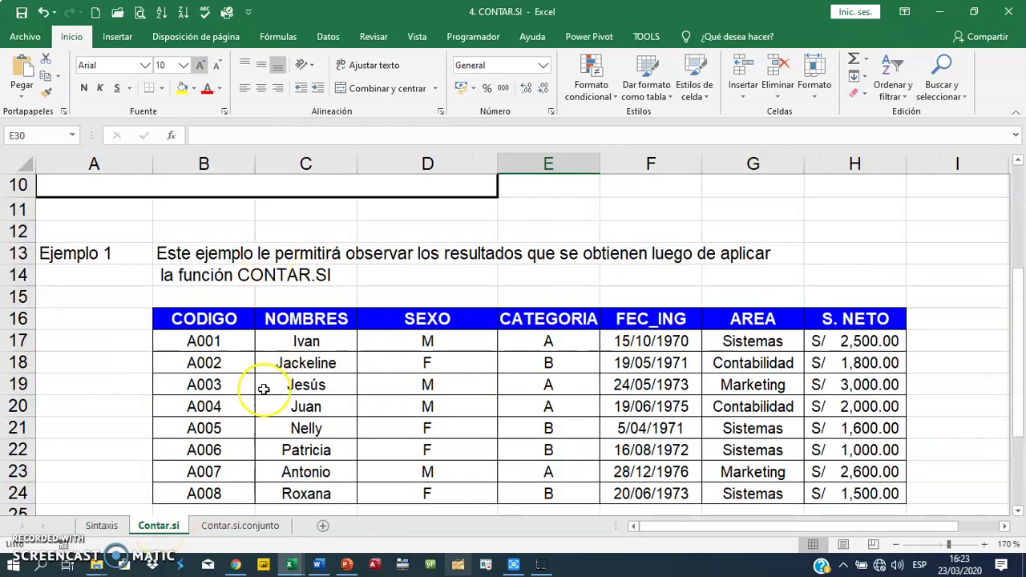
left_click(101, 526)
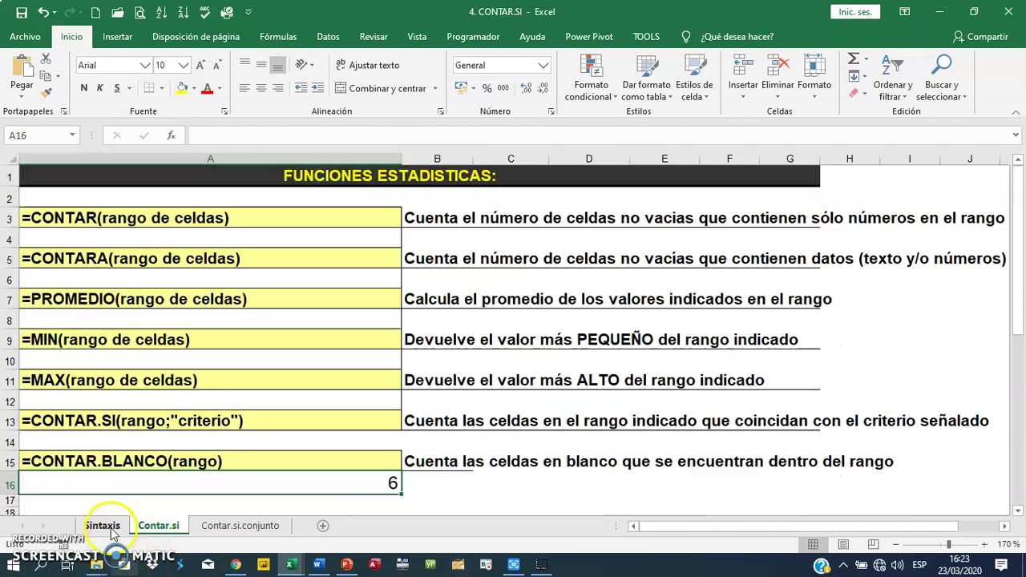
left_click(157, 510)
left_click(154, 527)
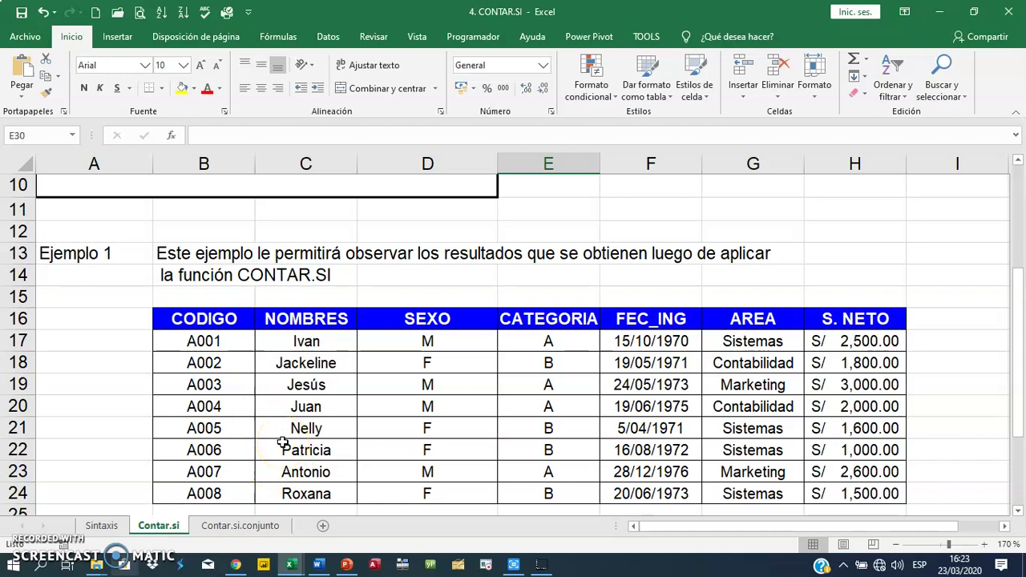
scroll(283, 442, "down", 1)
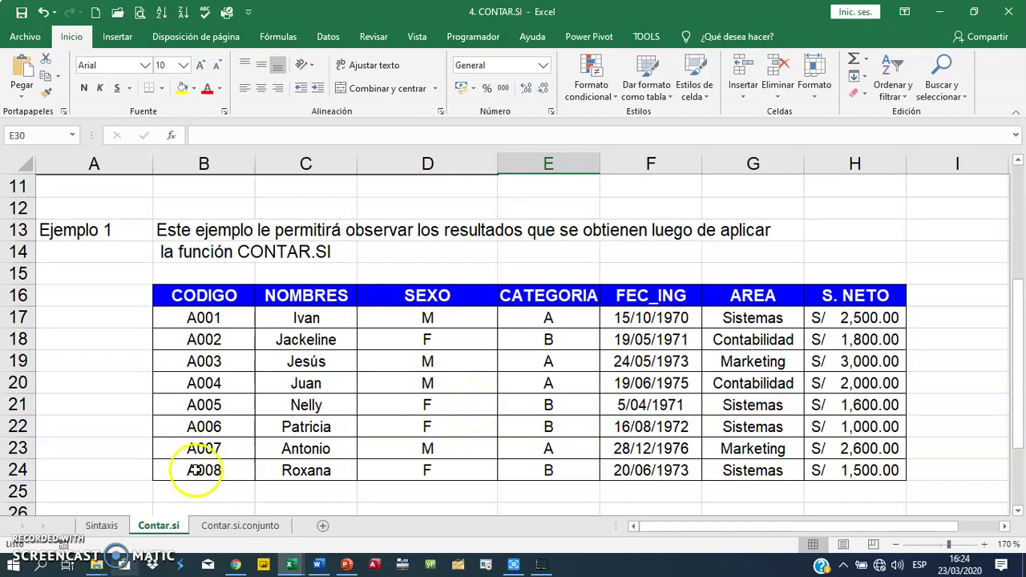
left_click(187, 495)
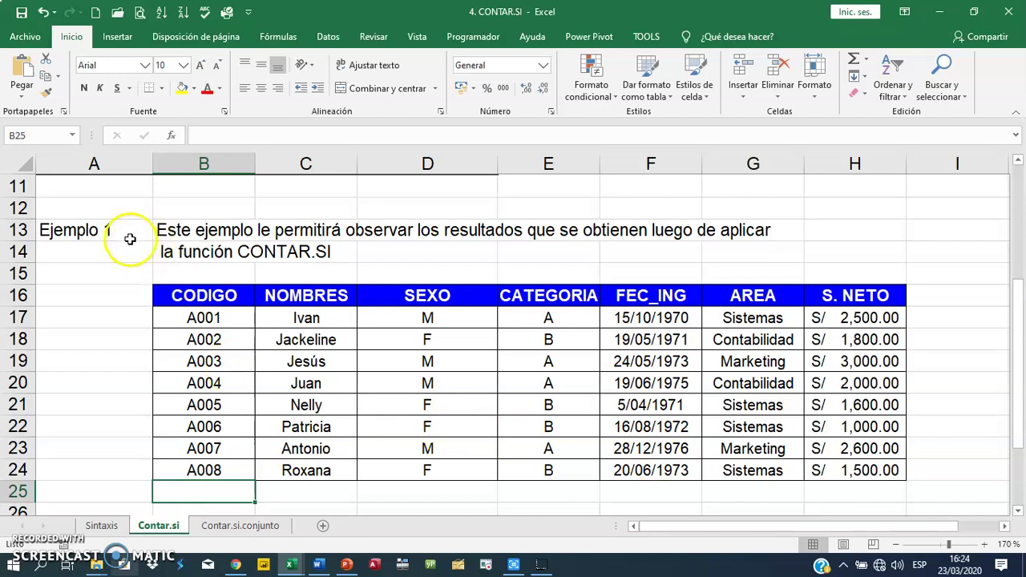
left_click(203, 229)
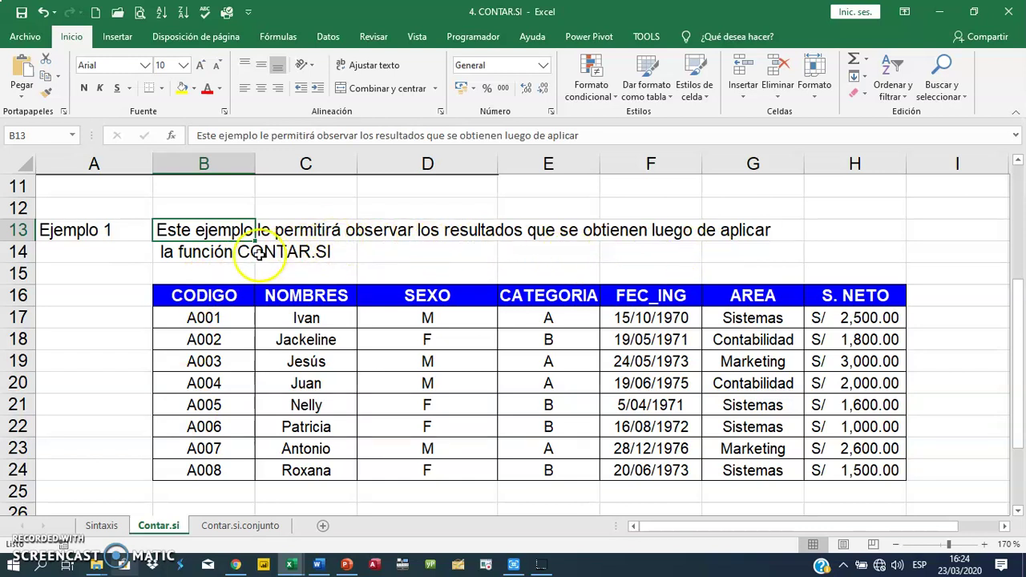
left_click(214, 292)
mouse_move(214, 291)
left_mouse_down()
mouse_move(652, 401)
mouse_move(897, 470)
mouse_move(897, 481)
left_mouse_up()
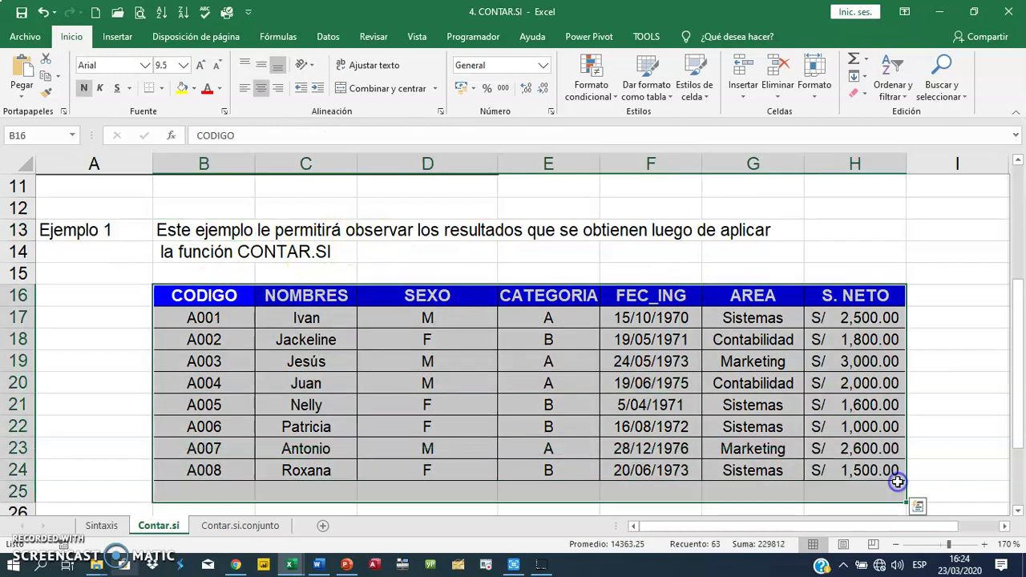
Go through the example table column by column: CODIGO, NOMBRES, SEXO, CATEGORIA, FEC_ING, AREA and S. NETO
left_click_drag(218, 292, 213, 483)
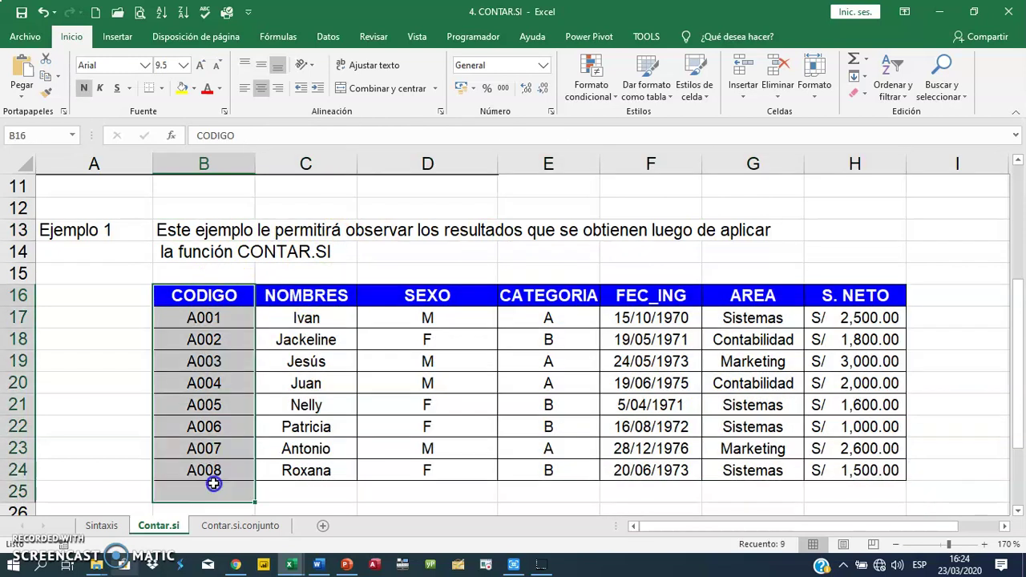
left_click_drag(275, 295, 304, 449)
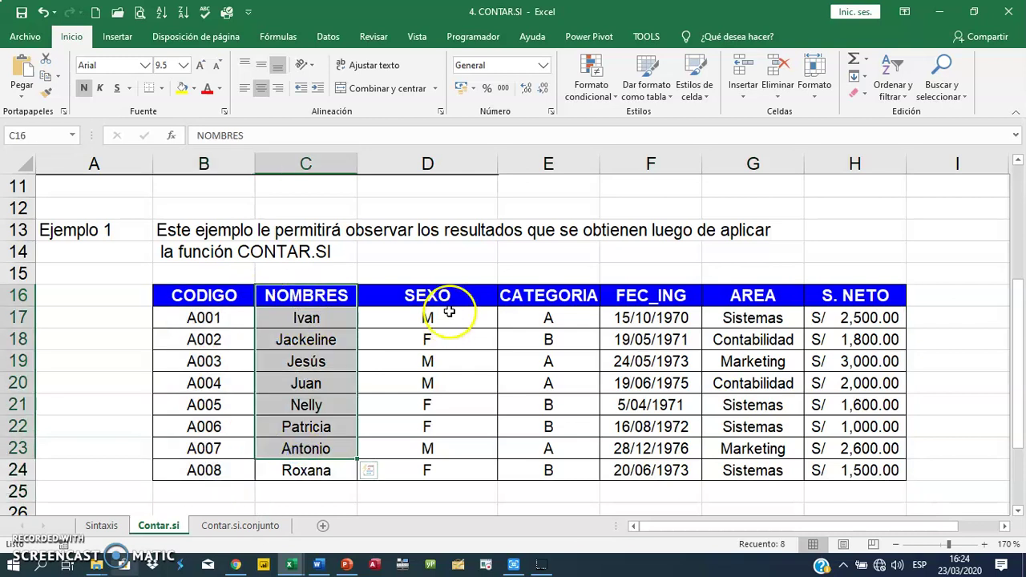
left_click(449, 313)
left_click(565, 299)
left_click(664, 295)
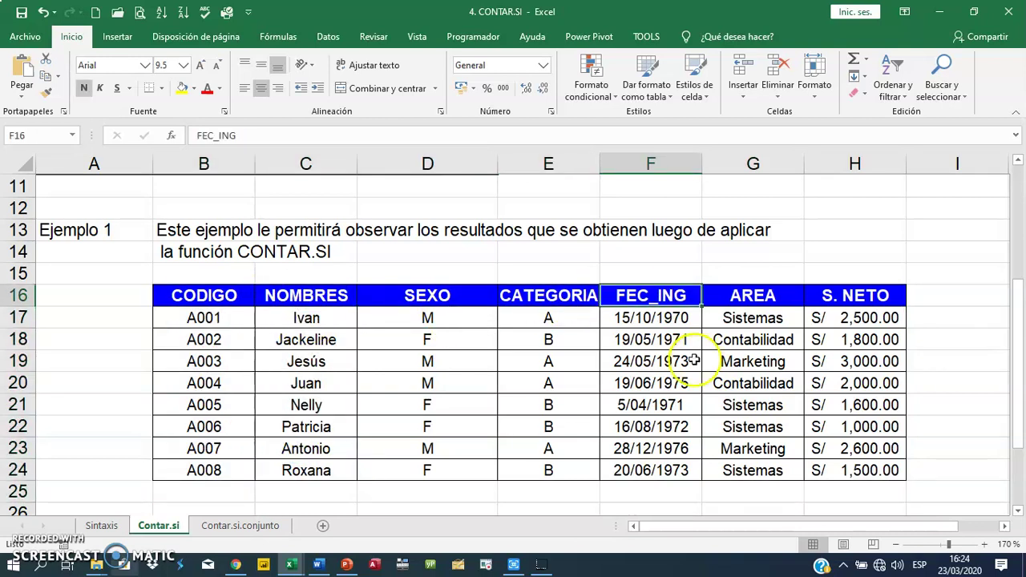
left_click(747, 297)
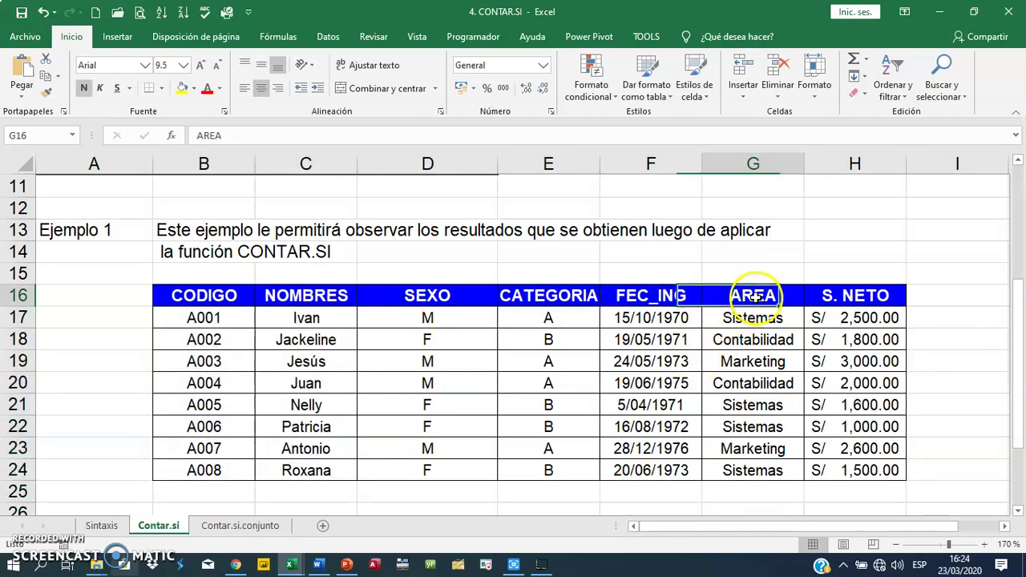
left_click(845, 303)
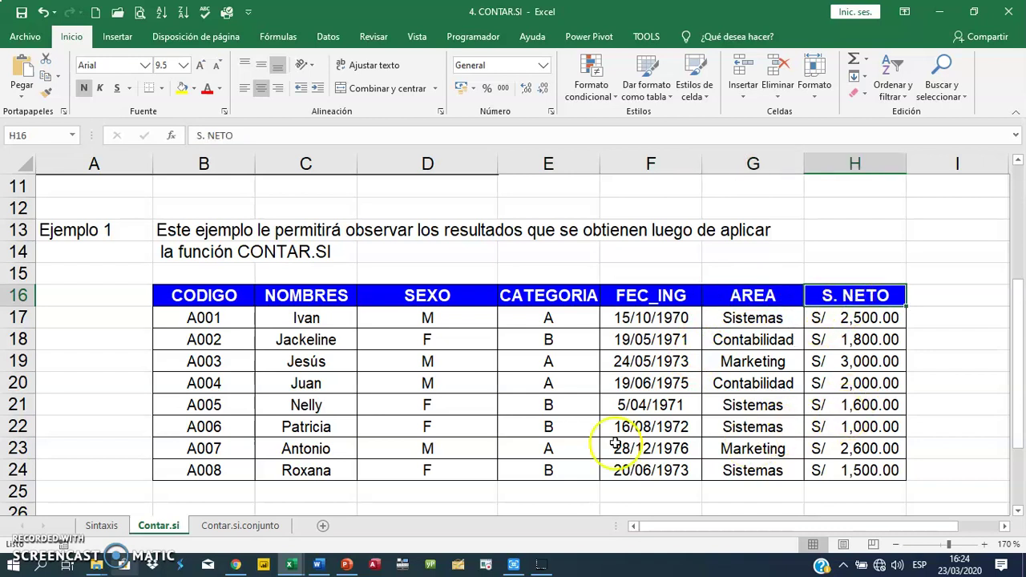
Apply the Moneda format with the Q symbol to the S. NETO values in H17:H24
left_click(871, 320)
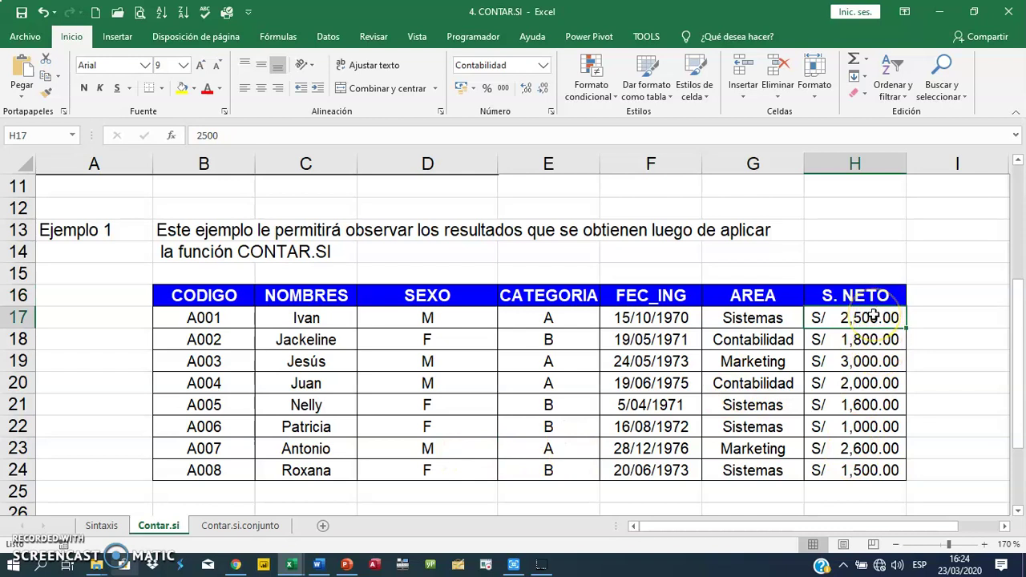
left_click(872, 317)
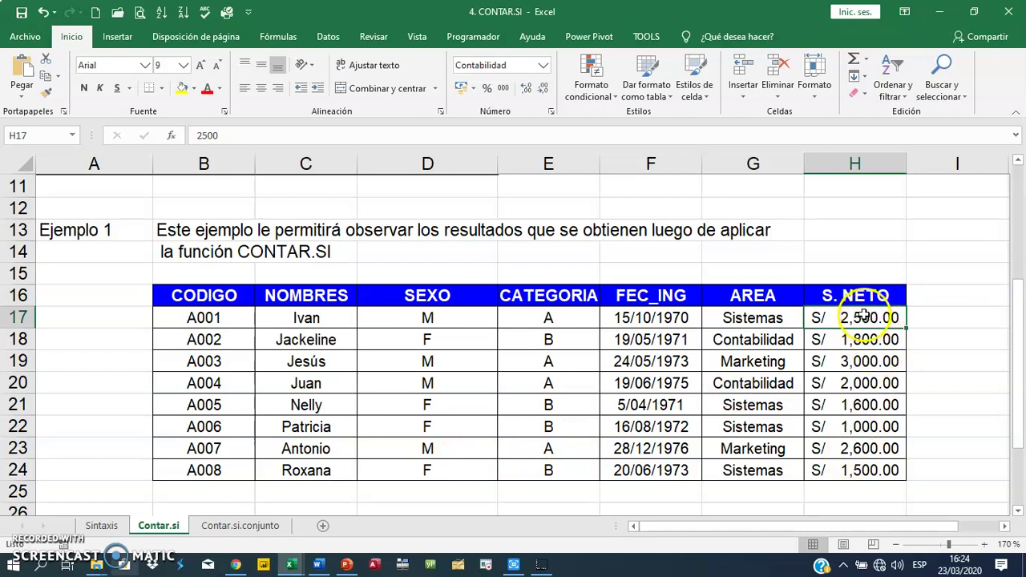
left_click_drag(859, 345, 838, 473)
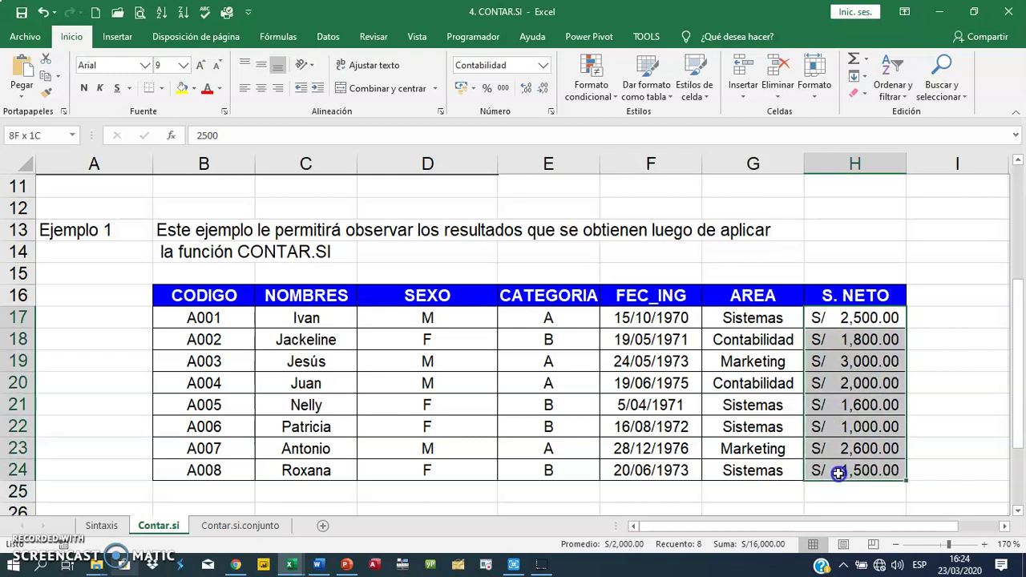
key("ctrl+shift+4")
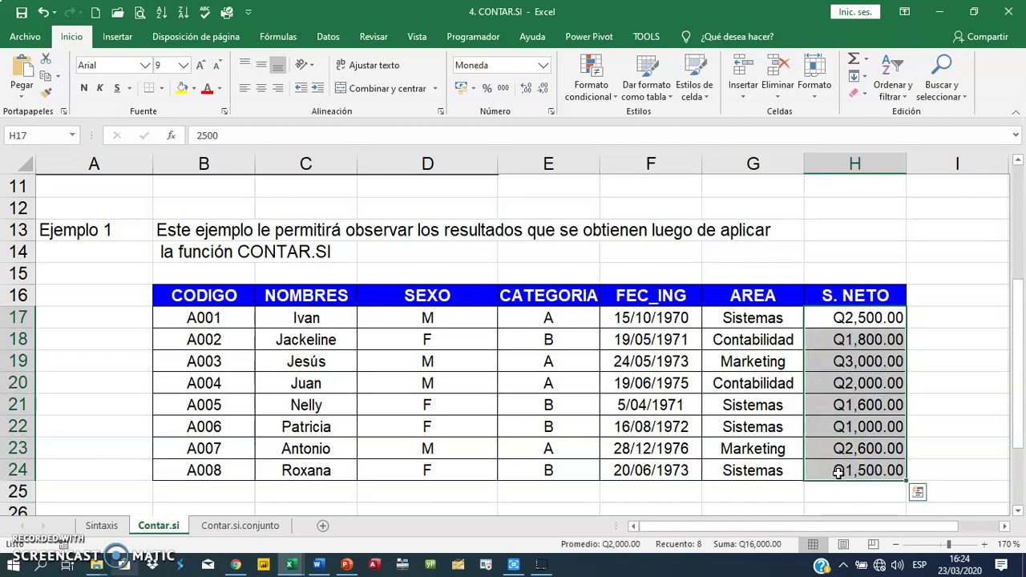
Undo the Moneda format on the S. NETO values in H17:H24 and reapply it
left_click(866, 407)
left_click_drag(850, 321, 845, 479)
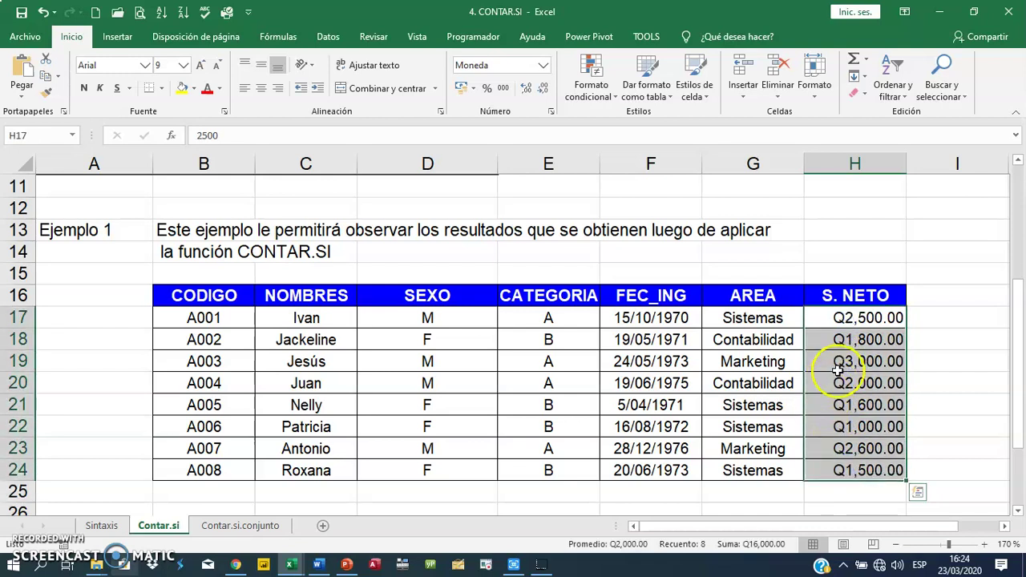
key("ctrl+z")
left_click_drag(838, 319, 838, 470)
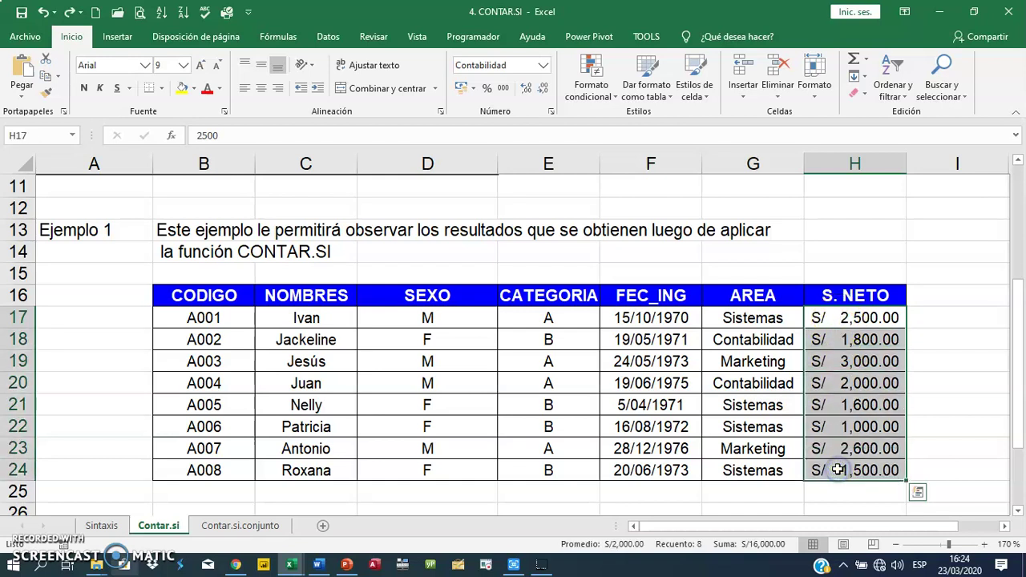
key("ctrl+y")
left_click(844, 458)
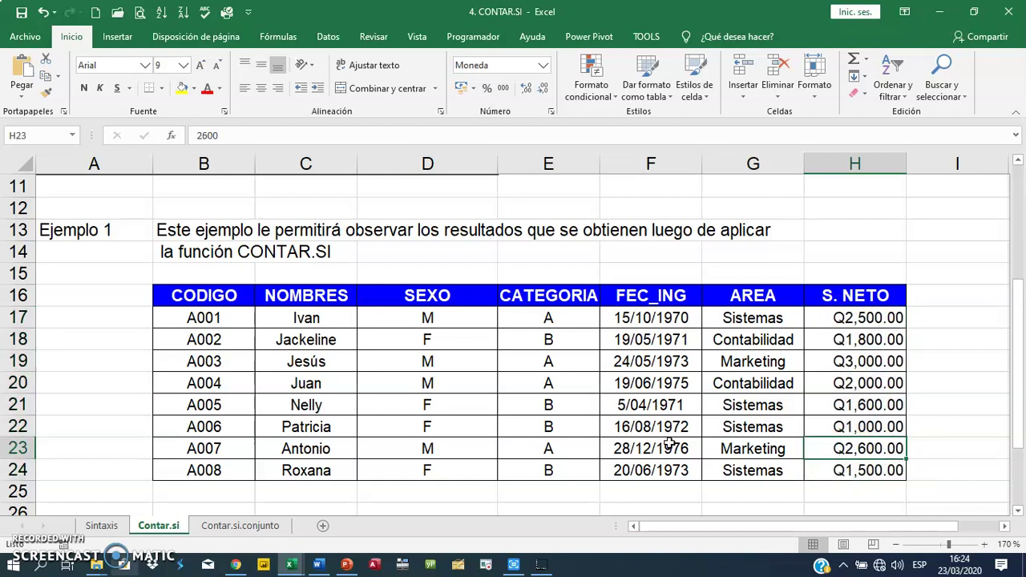
Read the four questions below the table in B27:B30 and locate the answer cell E27 for the number of women
scroll(171, 454, "down", 2)
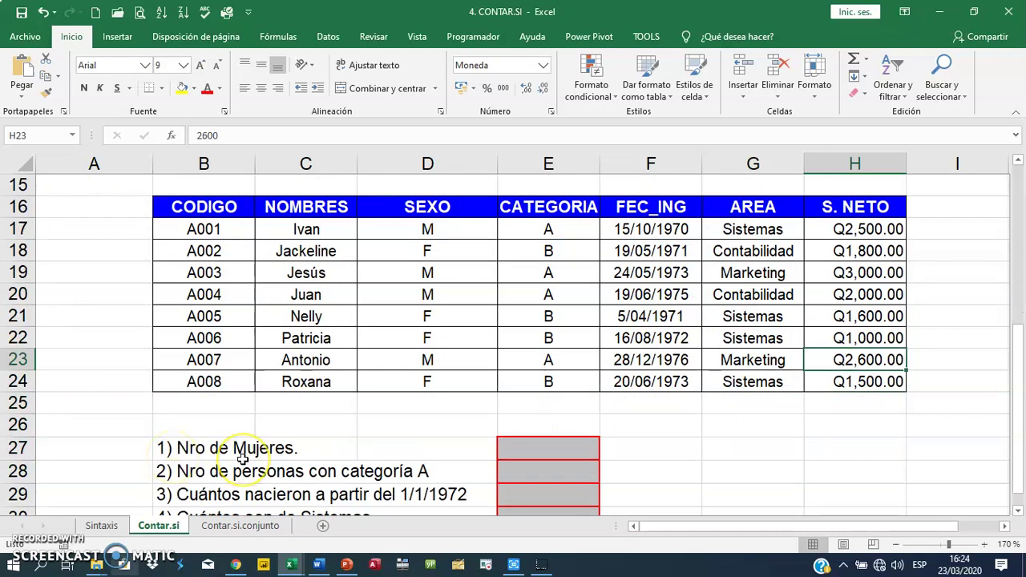
scroll(242, 459, "down", 1)
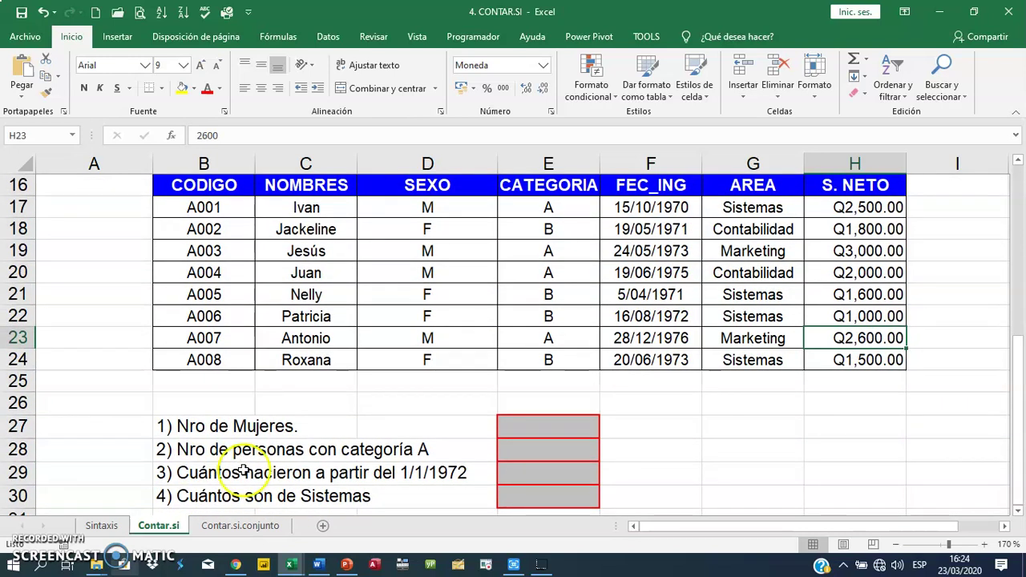
left_click(221, 427)
left_click(213, 450)
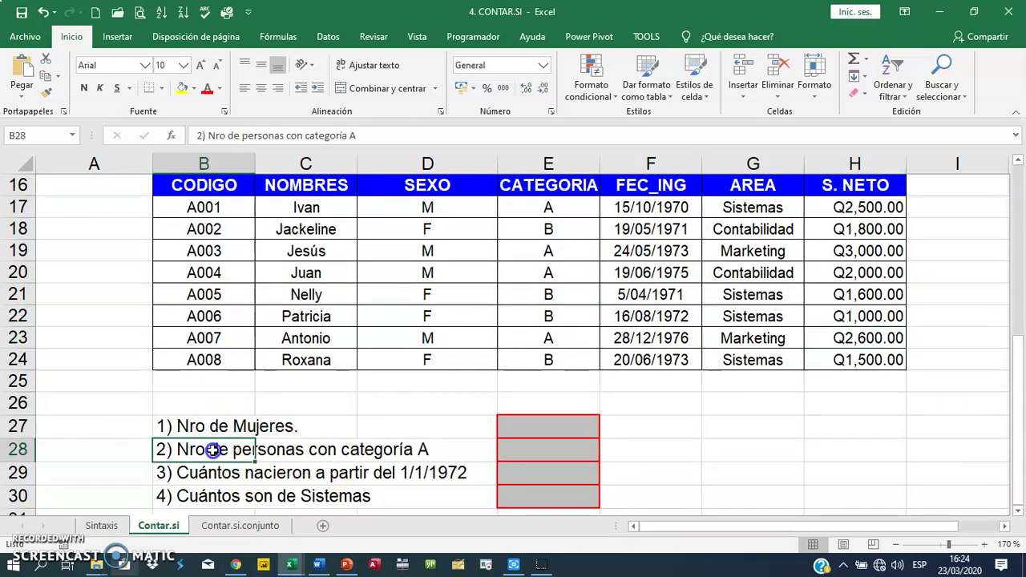
left_click(195, 473)
left_click(198, 494)
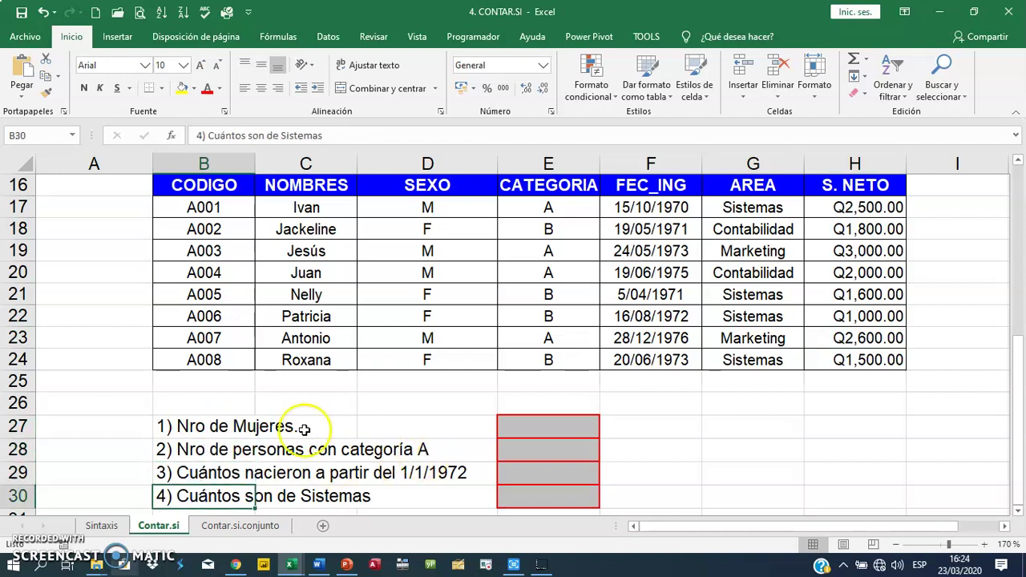
left_click(241, 427)
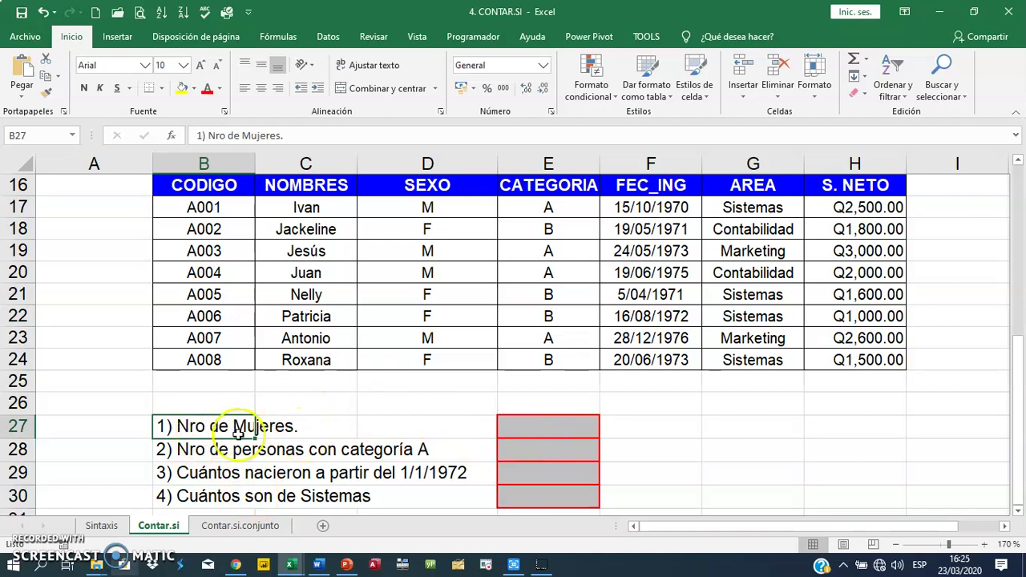
left_click(557, 431)
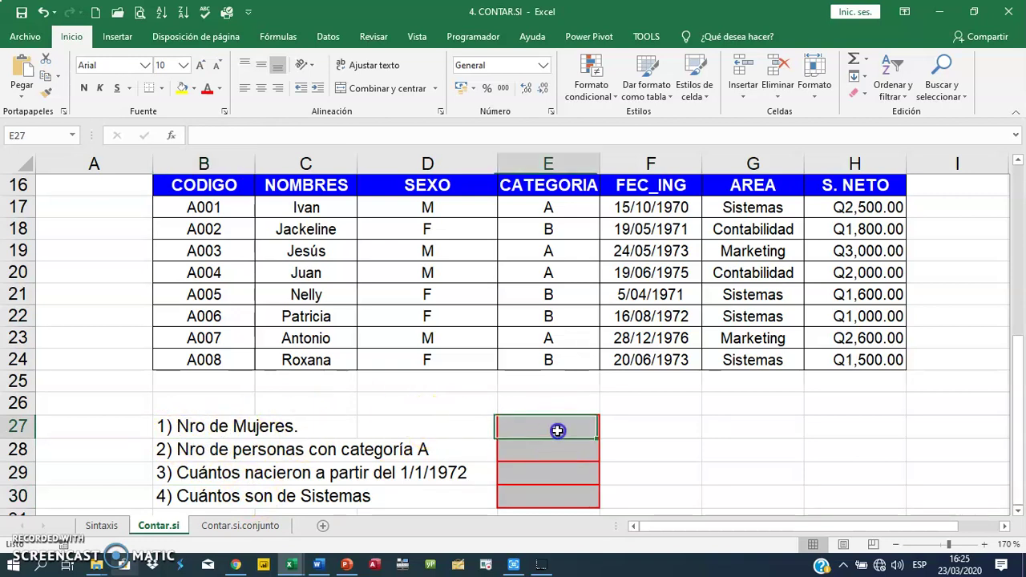
Review the function list on the Sintaxis sheet from CONTAR to CONTAR.BLANCO, checking the range and criterion syntax of CONTAR.SI
left_click(103, 525)
left_click(112, 220)
left_click(117, 259)
left_click(103, 299)
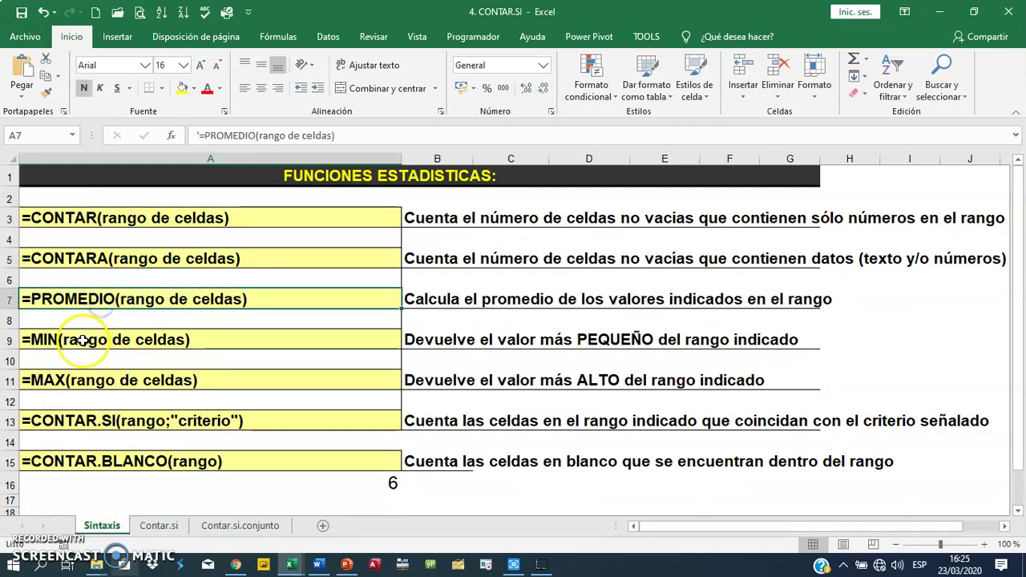
left_click(85, 339)
left_click(74, 380)
left_click(73, 418)
left_click(72, 463)
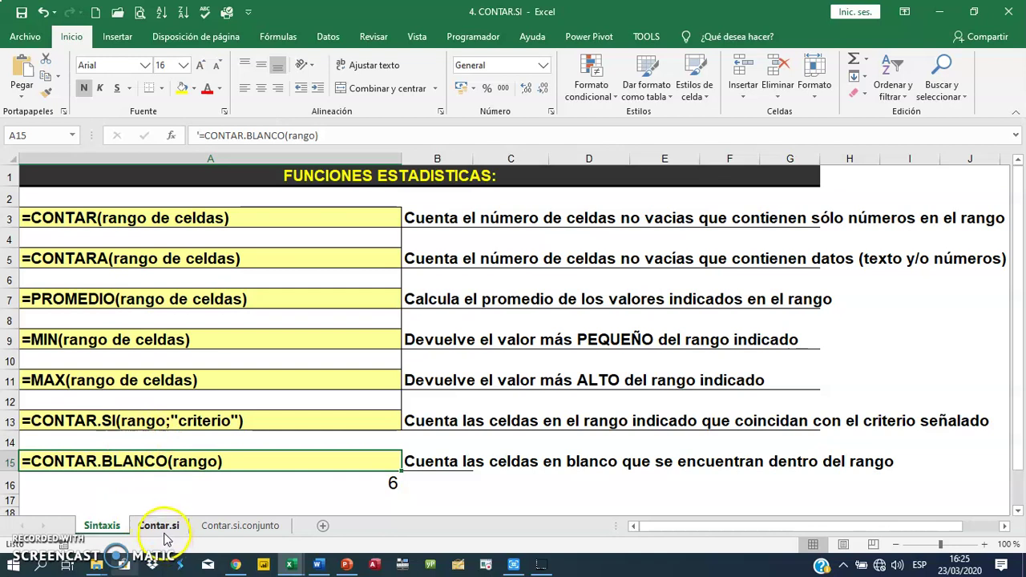
left_click(142, 432)
left_click(136, 425)
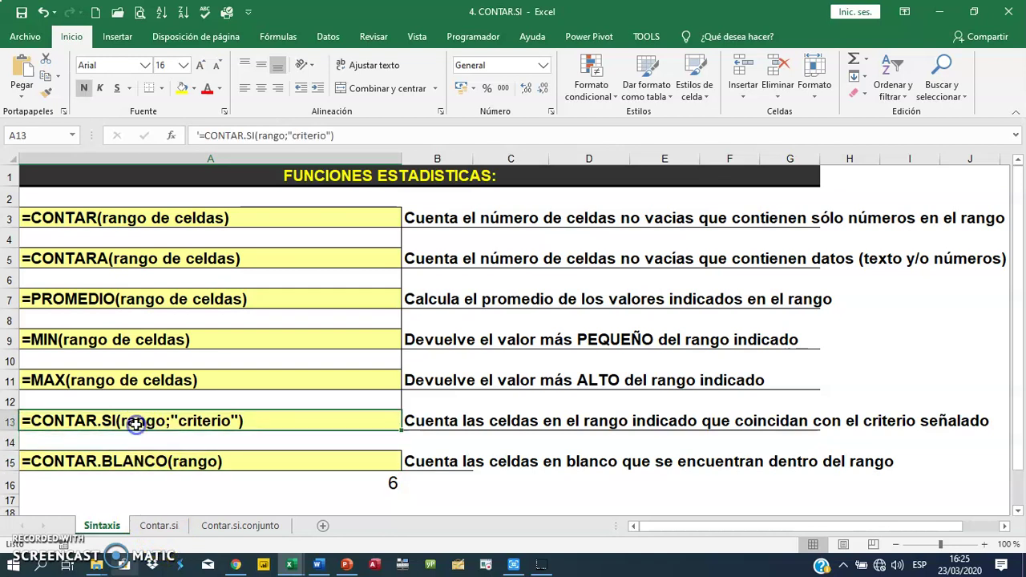
Start a CONTAR.SI formula in cell E27 of the Contar.si sheet with the SEXO data D17:D24 as its range
left_click(160, 526)
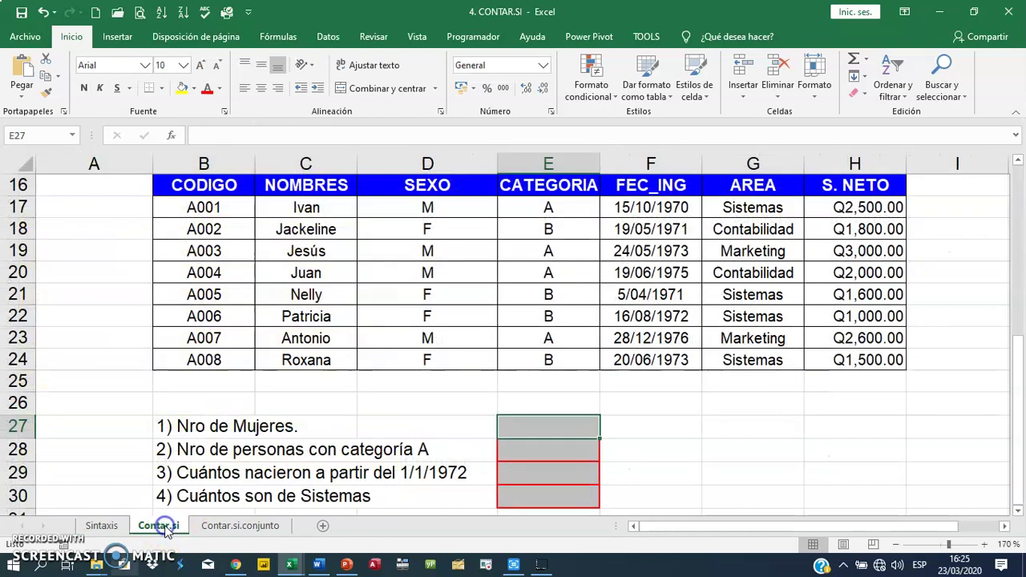
left_click(543, 425)
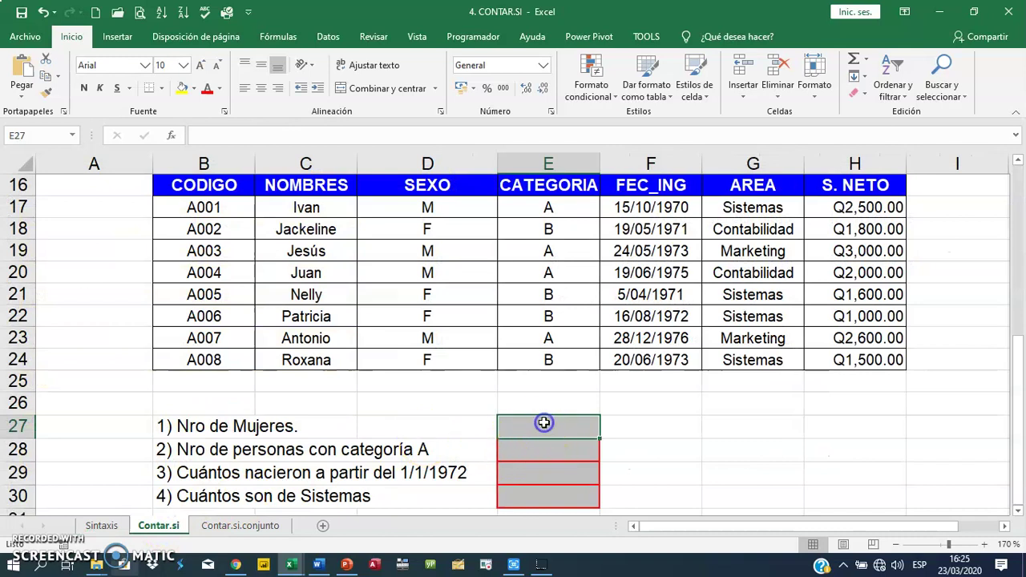
type("=c")
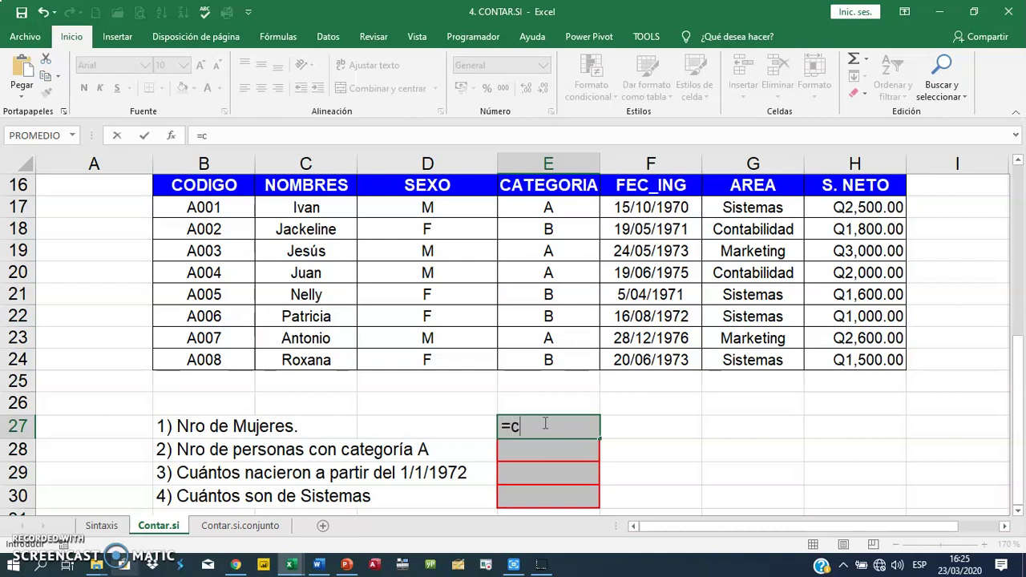
type("ont")
key("Down")
key("Down")
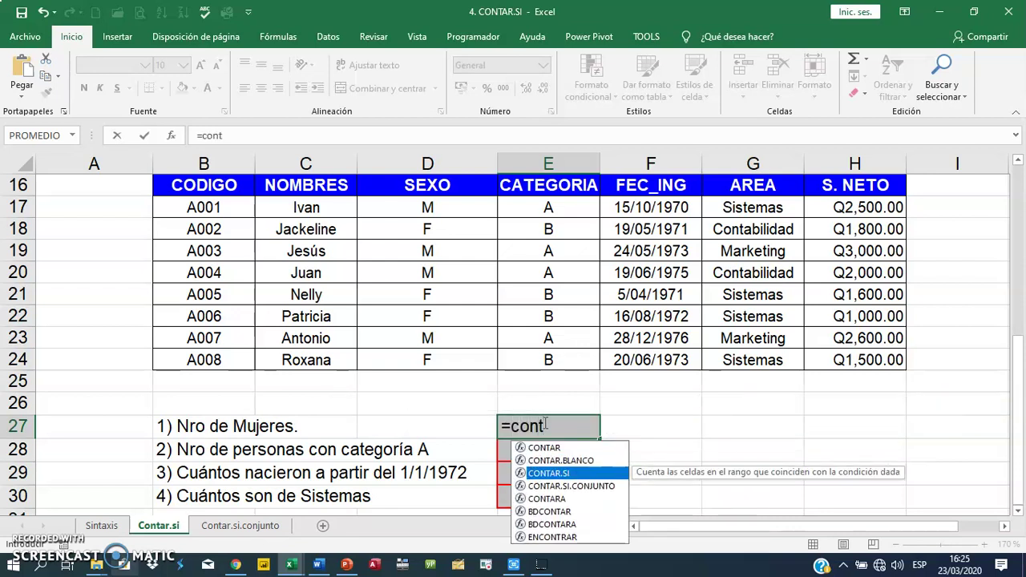
key("Tab")
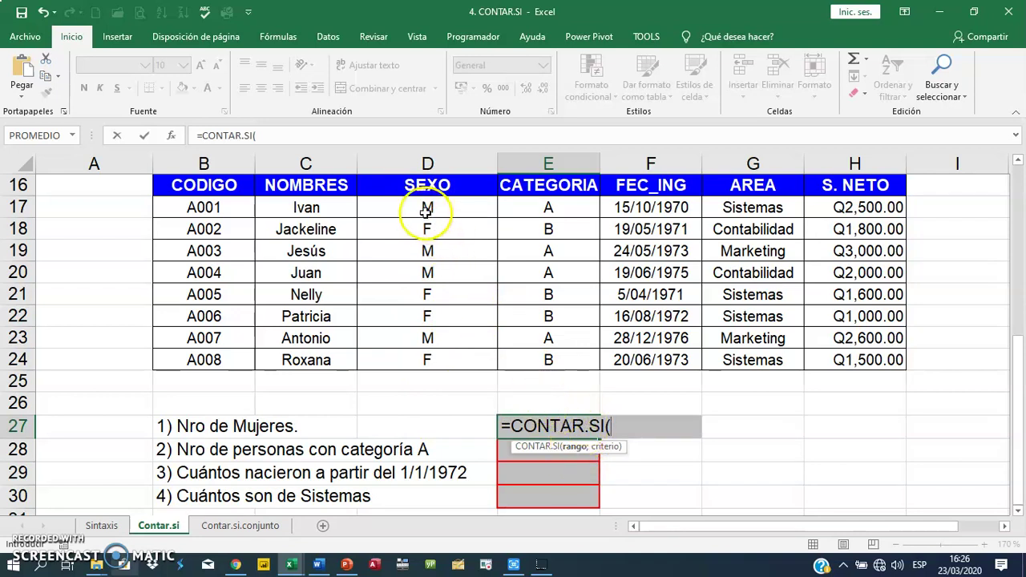
left_click_drag(425, 208, 419, 356)
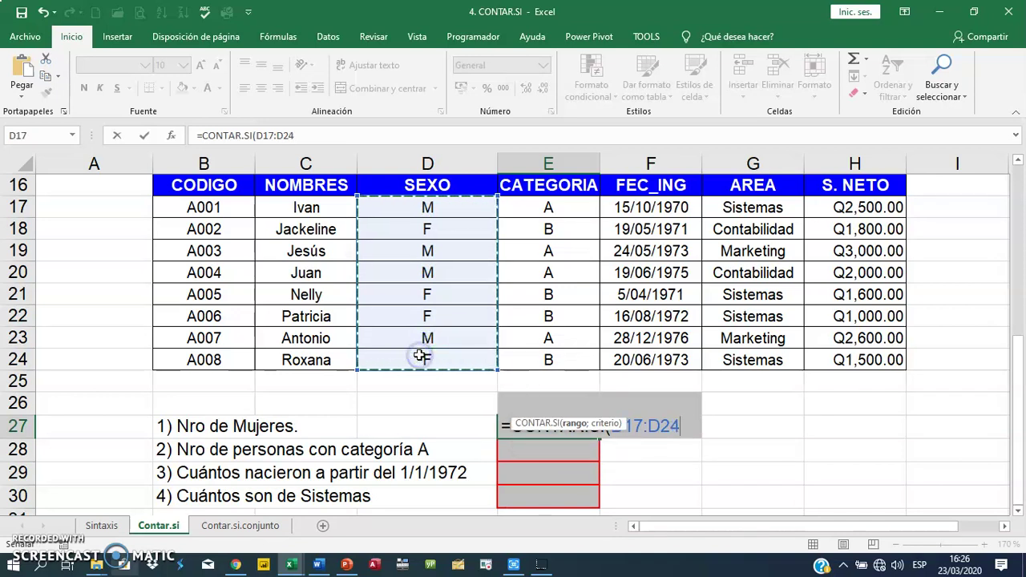
left_click(683, 428)
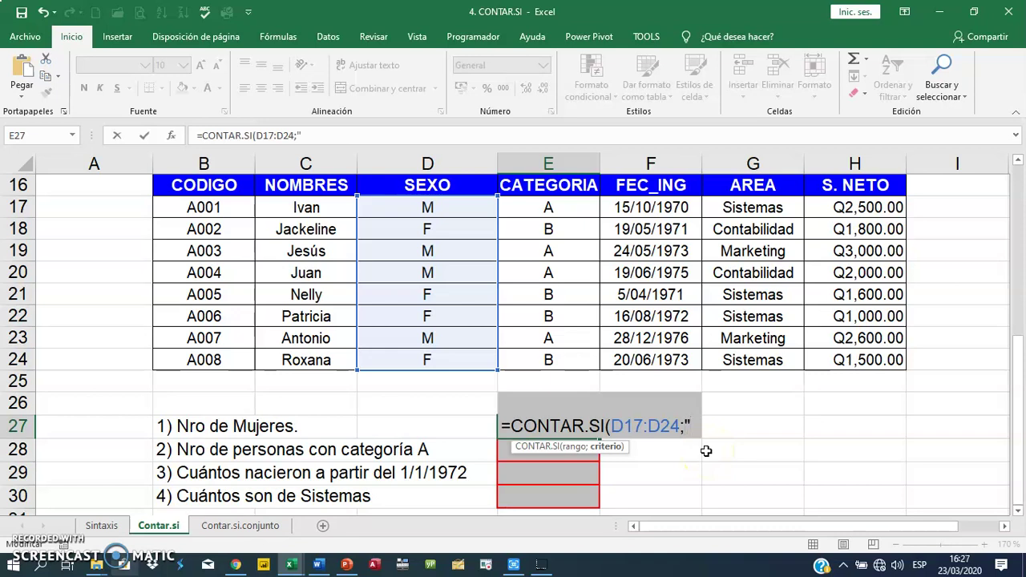
Try cell D18 as the CONTAR.SI criterion in place of "F", and remove the reference from the formula
type("F")
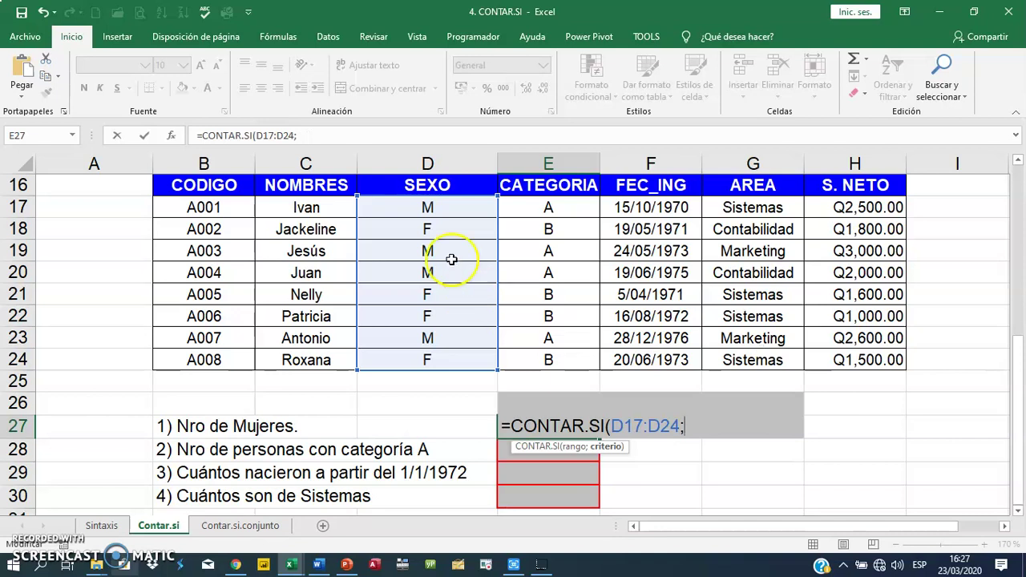
left_click(441, 233)
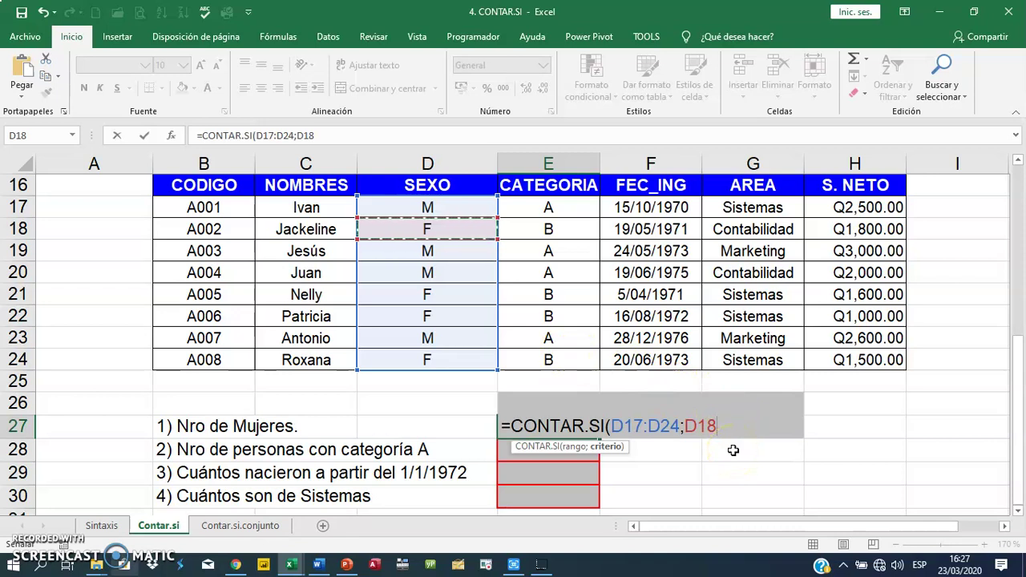
key("BackSpace")
key("BackSpace")
key("BackSpace")
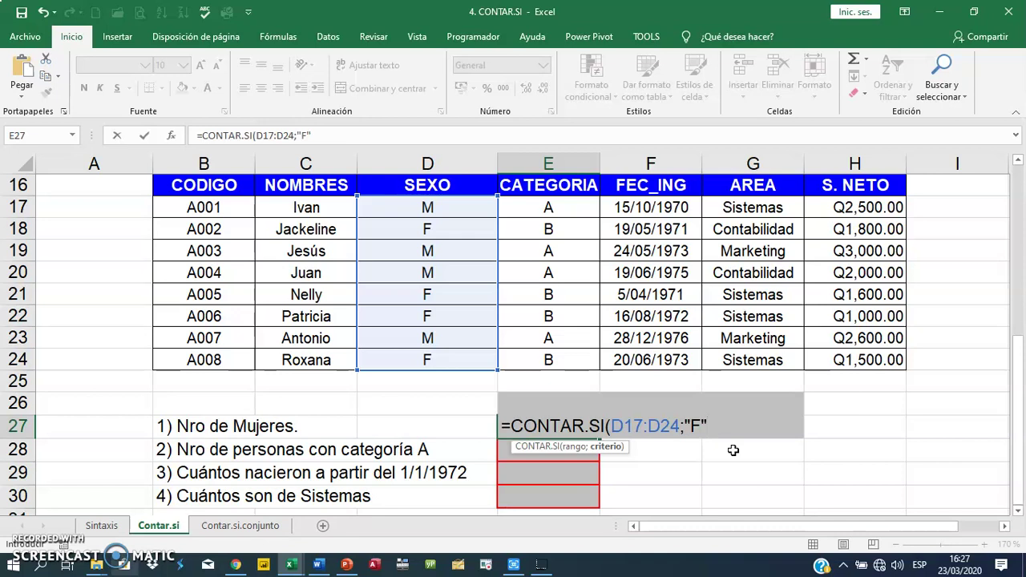
Complete the formula in E27 as =CONTAR.SI(D17:D24;"F") to count the women, and check its result
type(")")
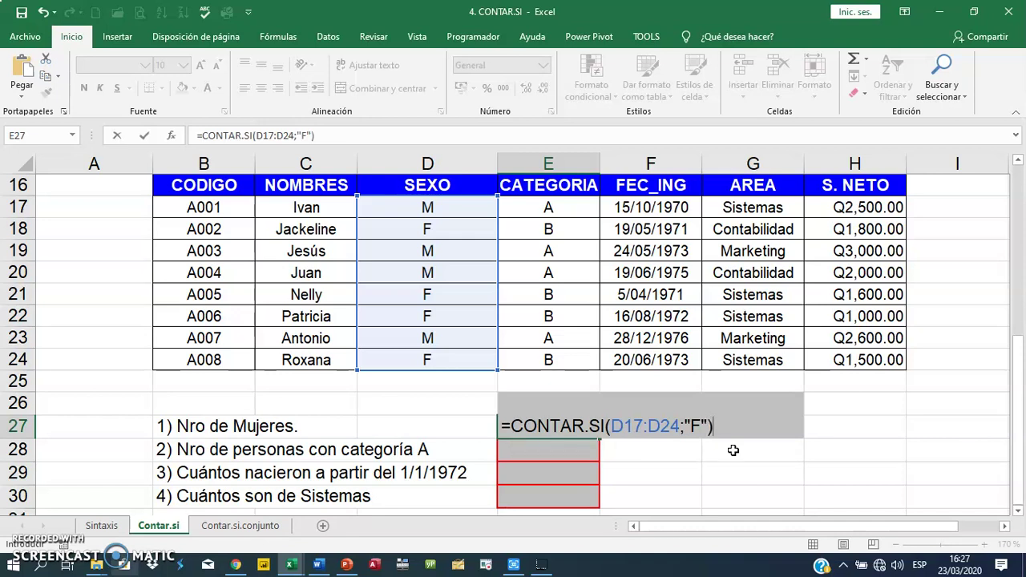
key("Return")
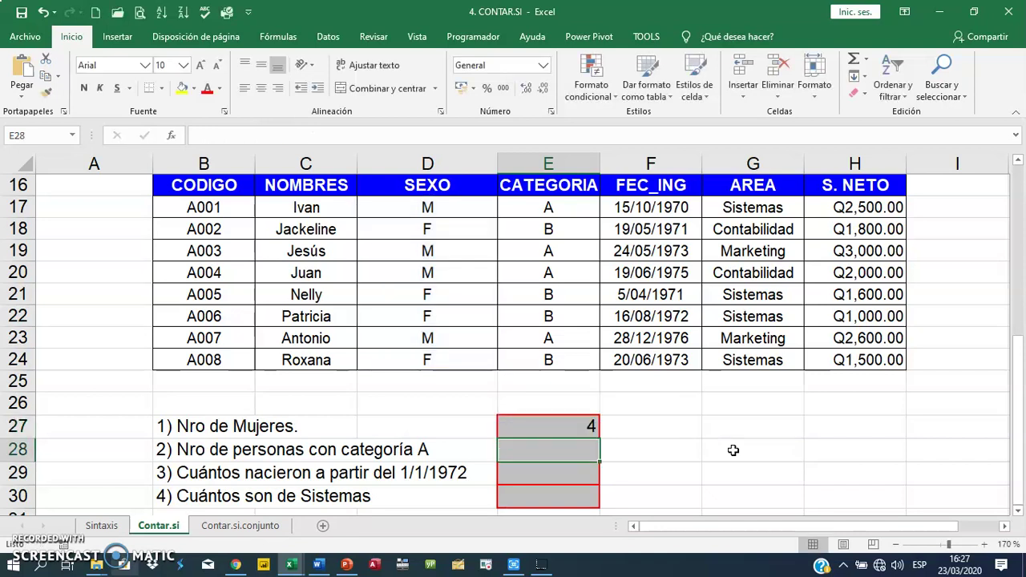
left_click(581, 433)
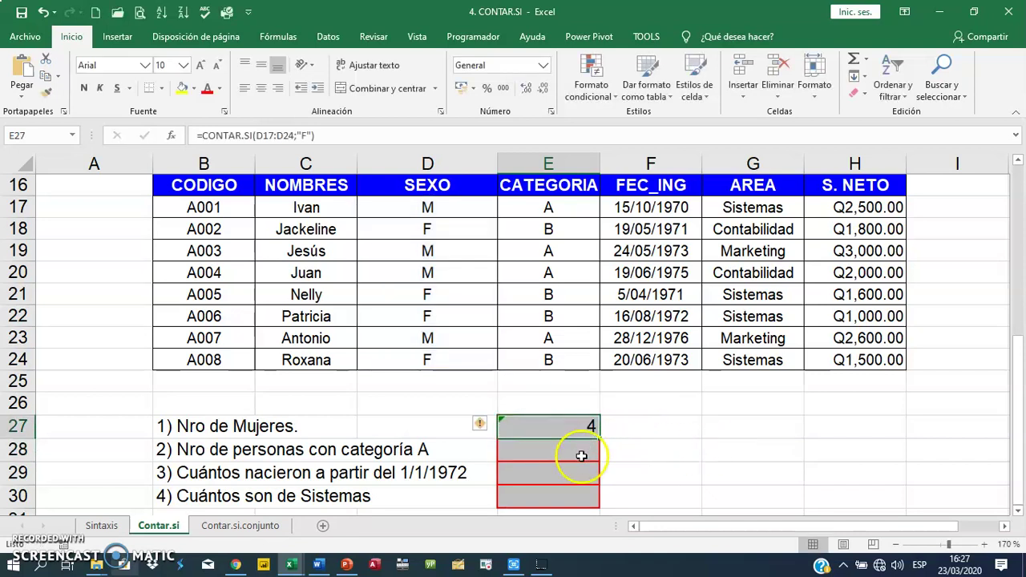
left_click(539, 446)
left_click(536, 430)
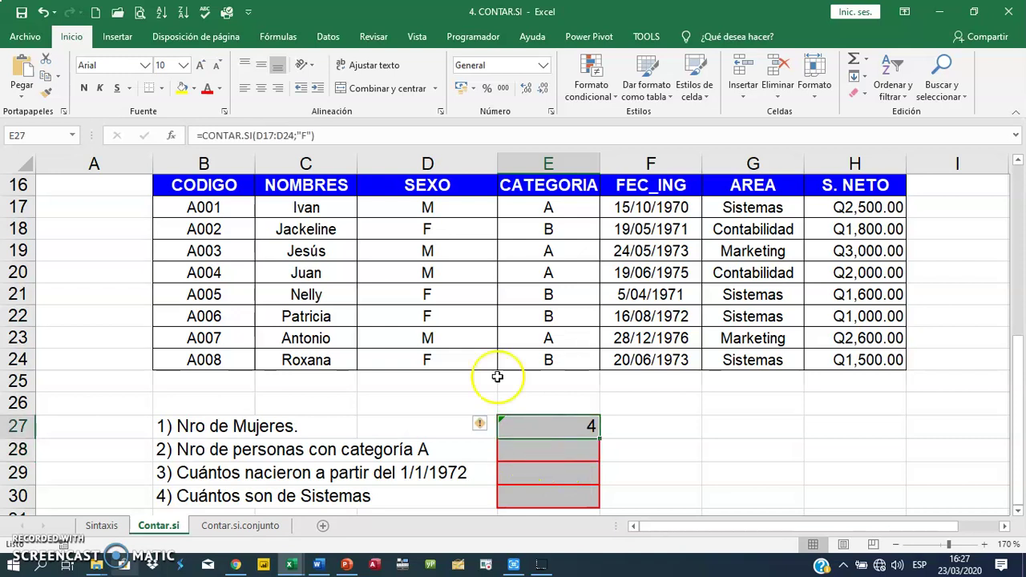
Check the F entries in the SEXO column, D18, D21, D22 and D24, against the count of women in E27
left_click(391, 226)
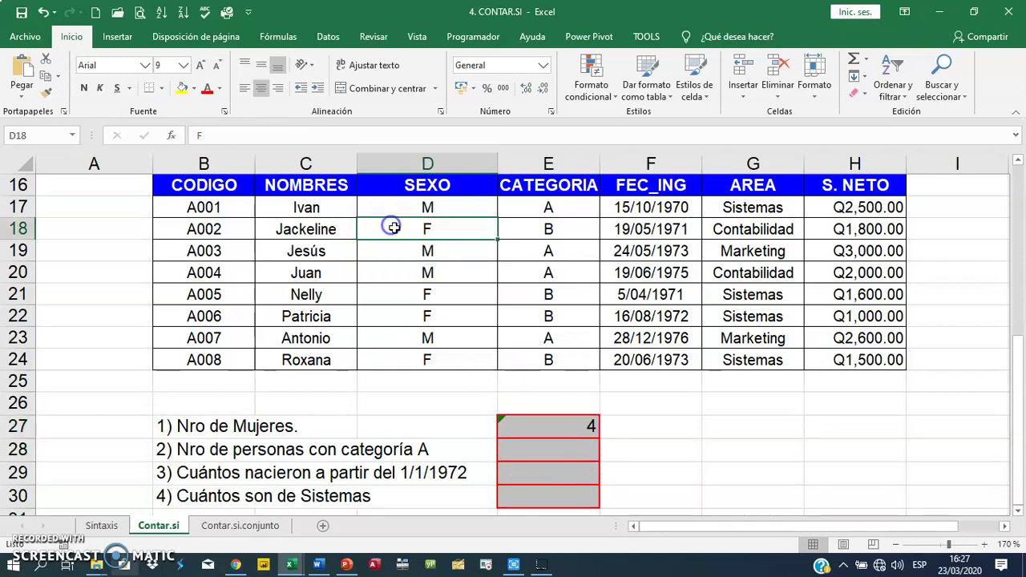
left_click(377, 296)
left_click(389, 319)
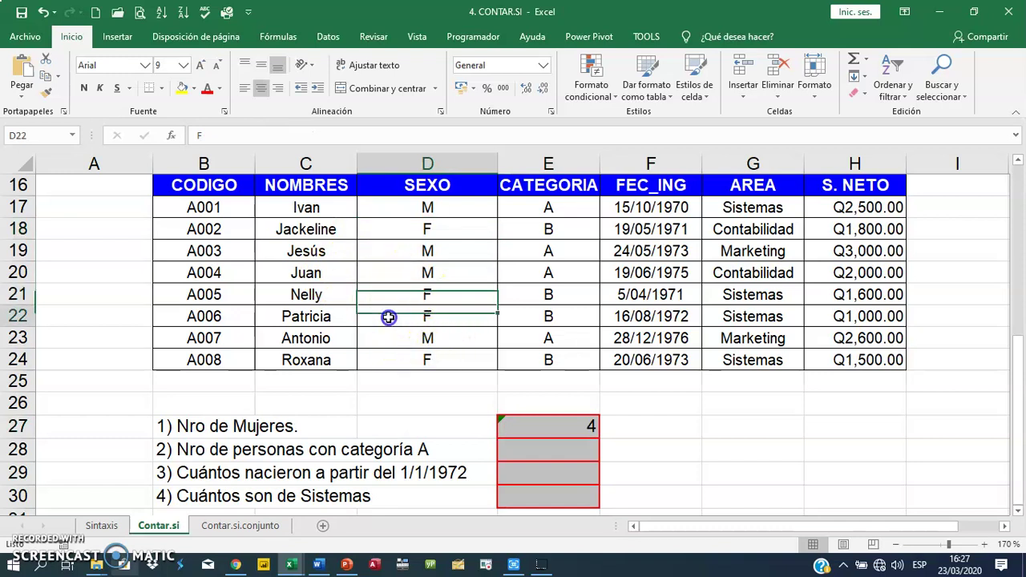
left_click(378, 361)
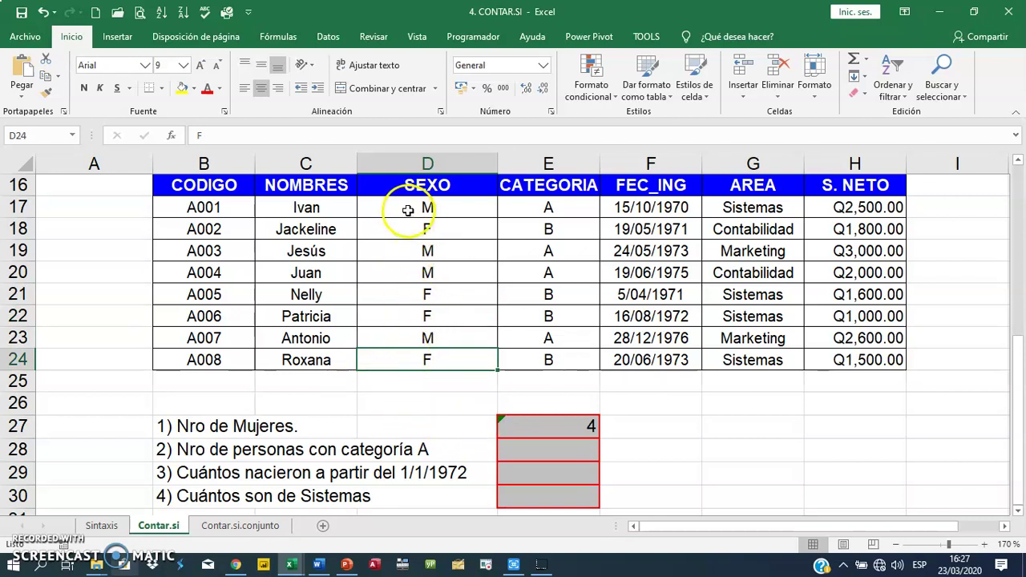
left_click(408, 298)
key("Down")
key("Down")
key("Down")
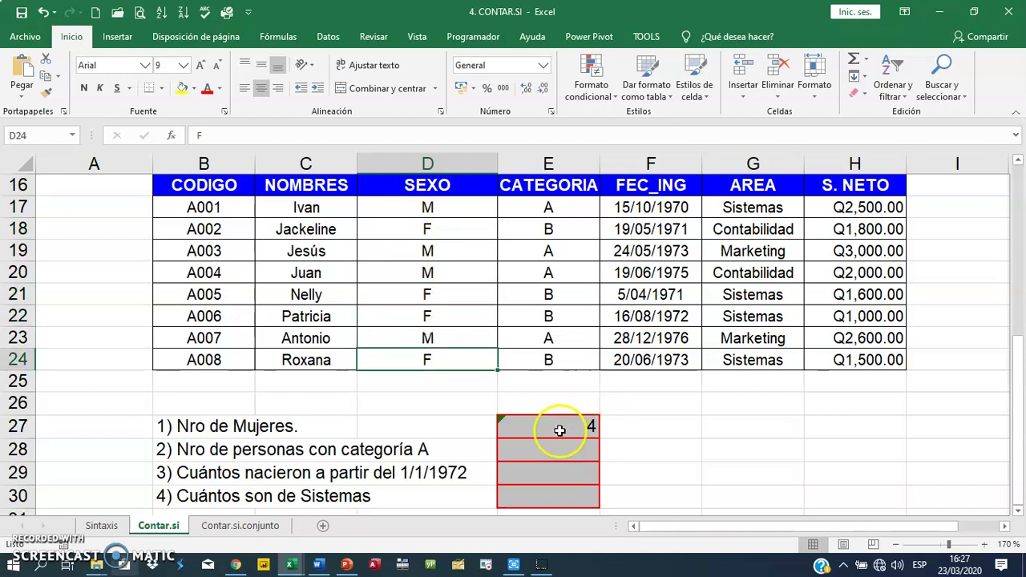
left_click(559, 430)
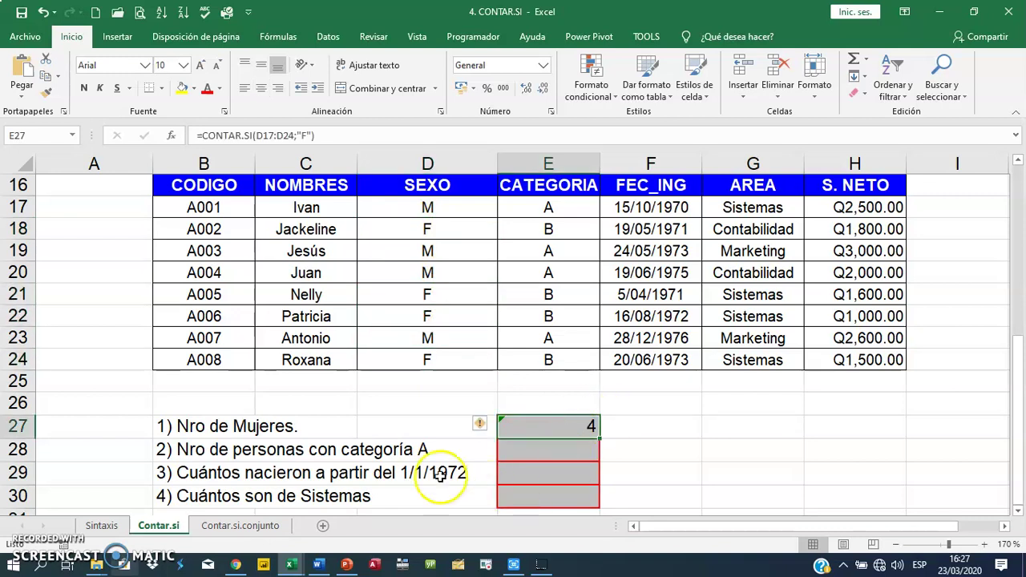
Start a CONTAR.SI formula in cell E28 with the CATEGORIA data E17:E24 as its range
left_click(524, 454)
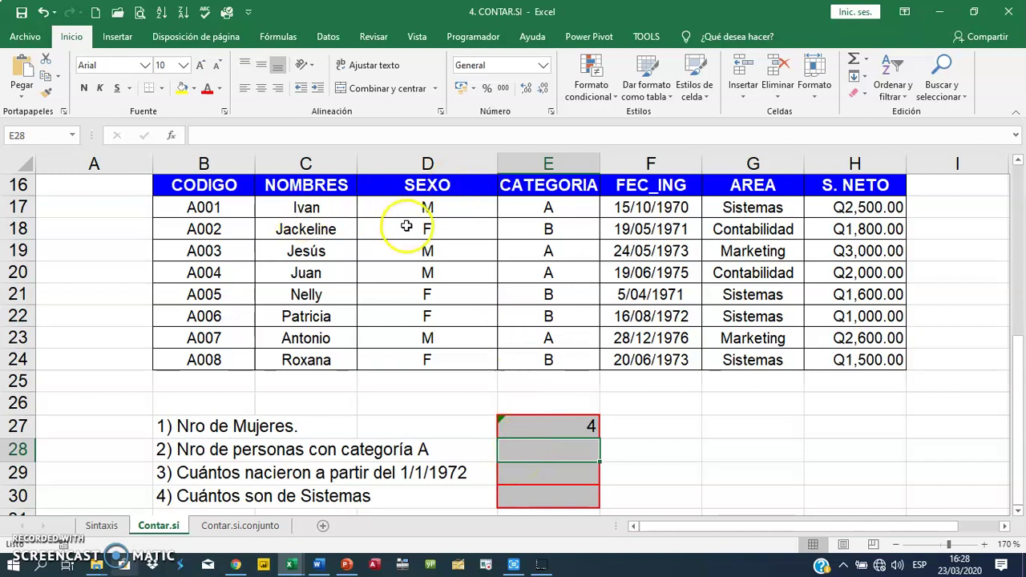
left_click(567, 209)
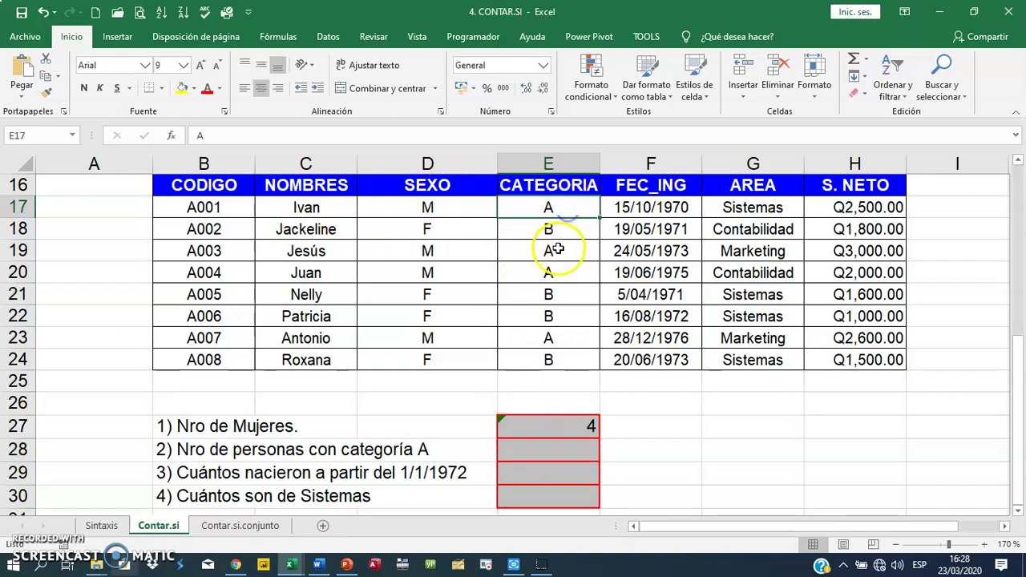
left_click(521, 252)
left_click(513, 456)
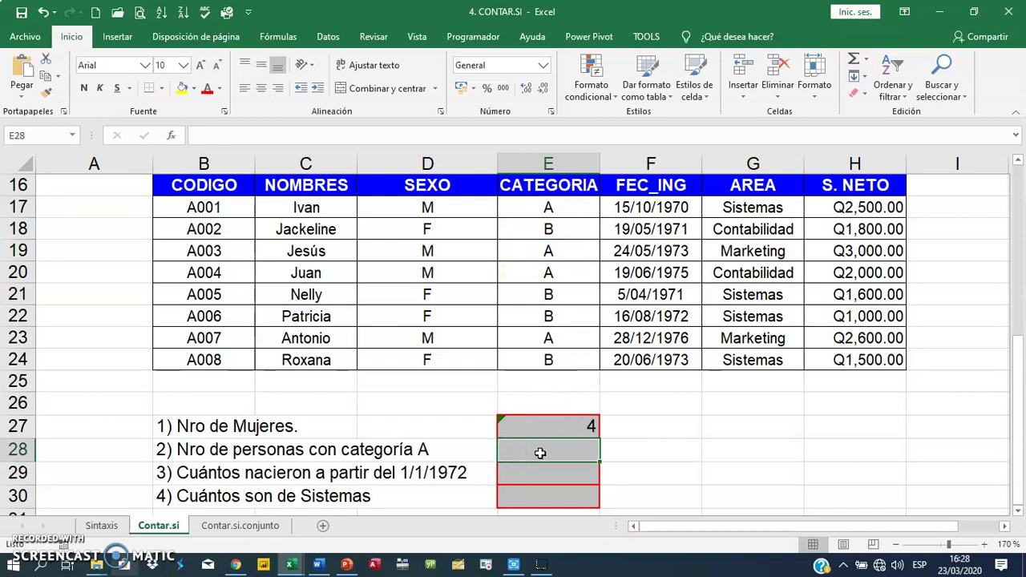
type("=con")
key("Down")
key("Down")
key("Down")
key("Down")
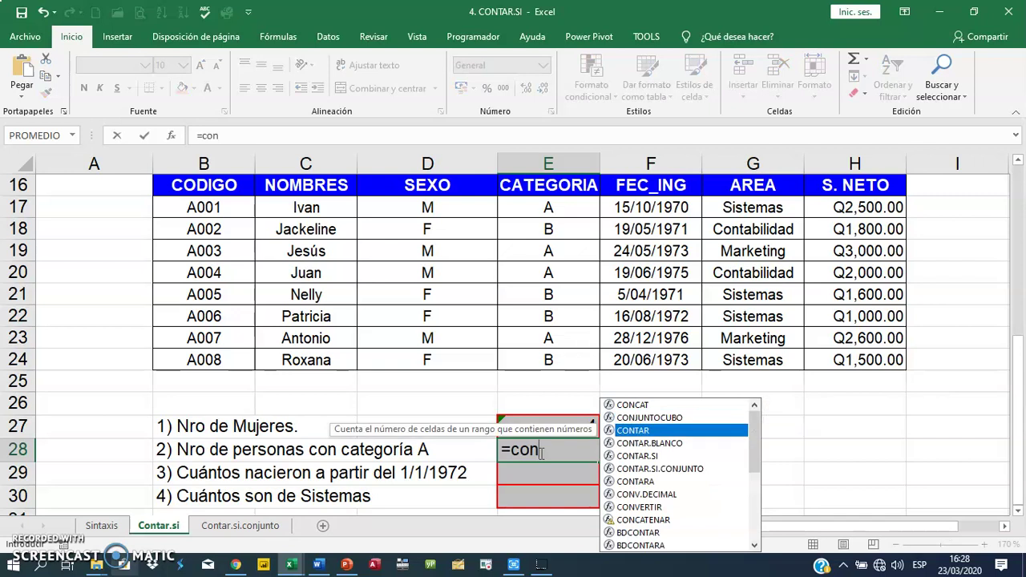
key("Tab")
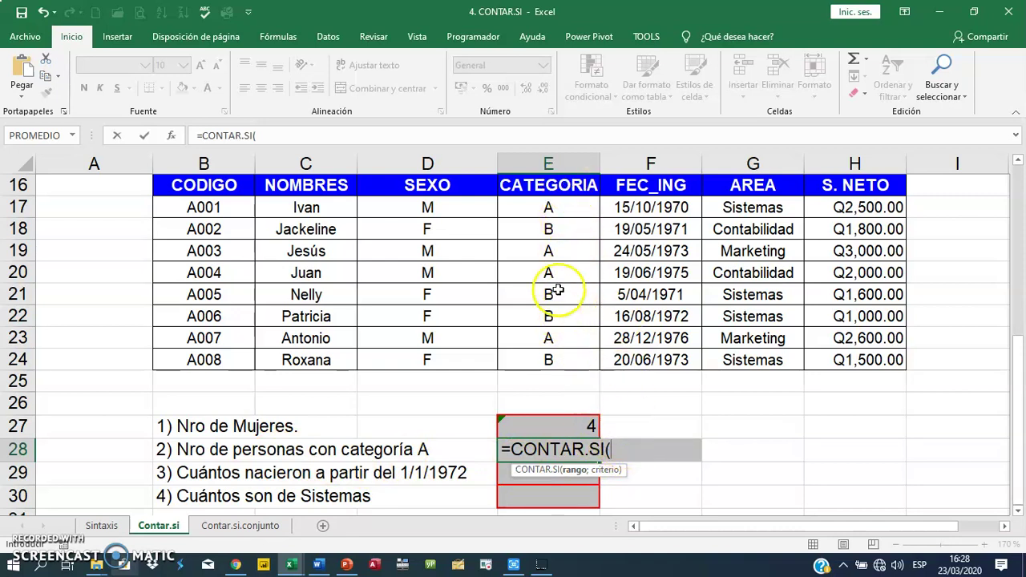
left_click_drag(548, 206, 548, 359)
type(";")
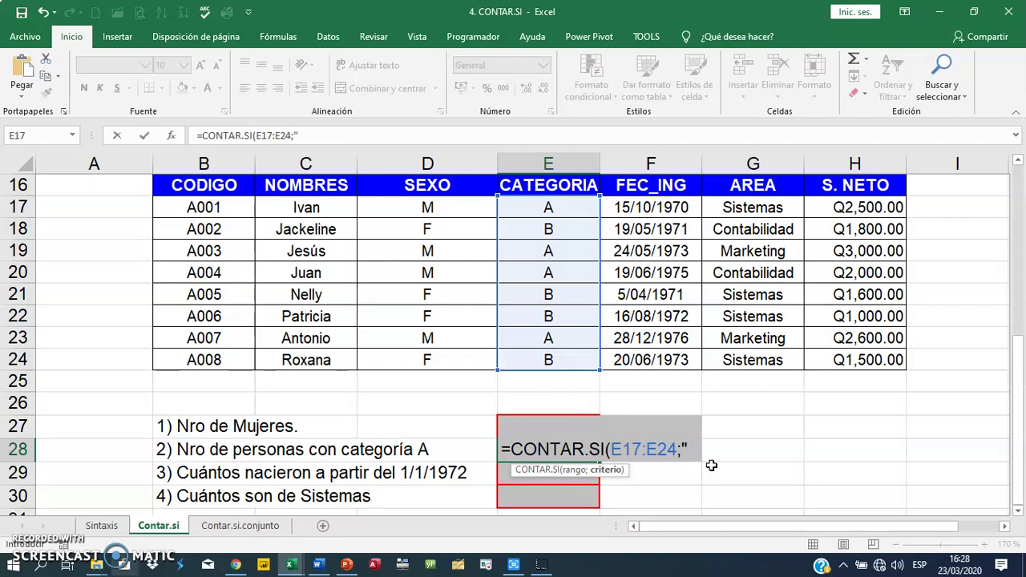
Complete the formula in E28 as =CONTAR.SI(E17:E24;"A") to count the people in category A, and check the cell
type("A\"")
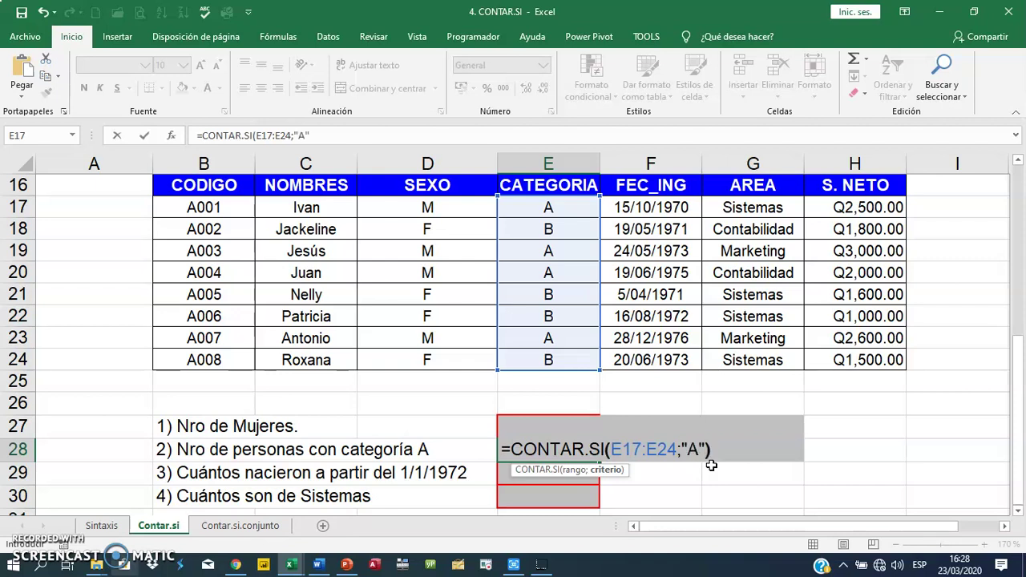
type(")")
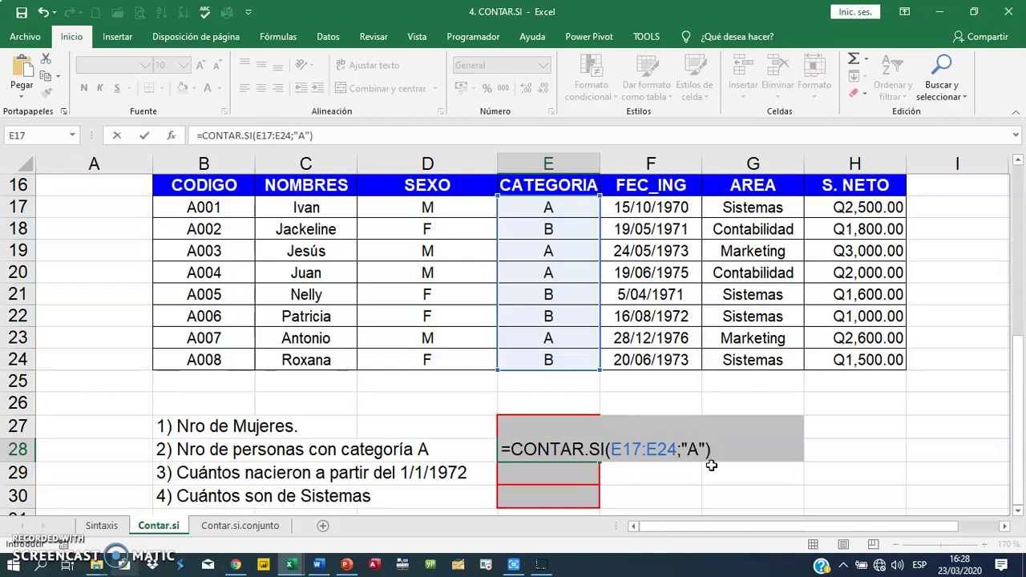
key("Return")
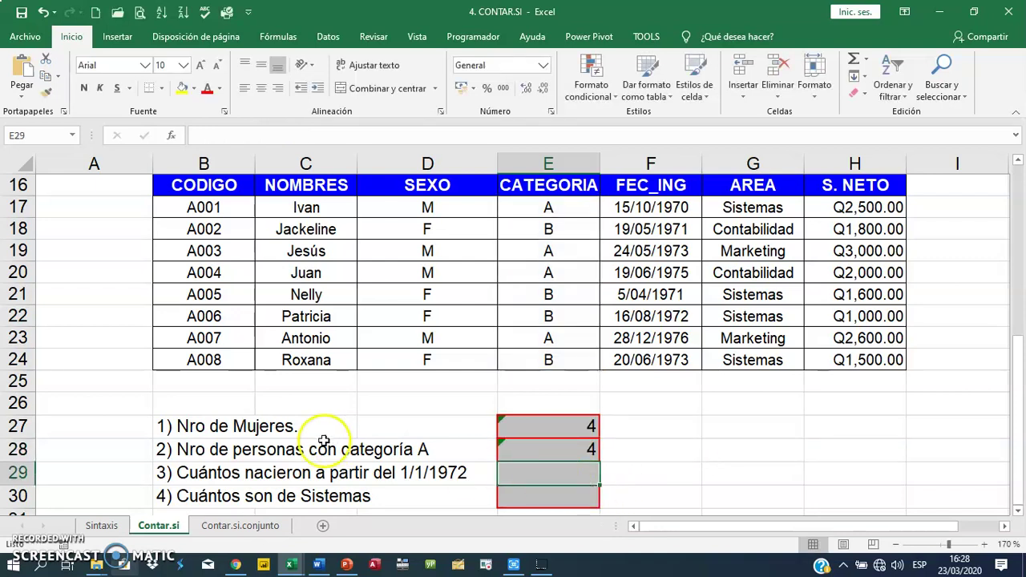
left_click(517, 452)
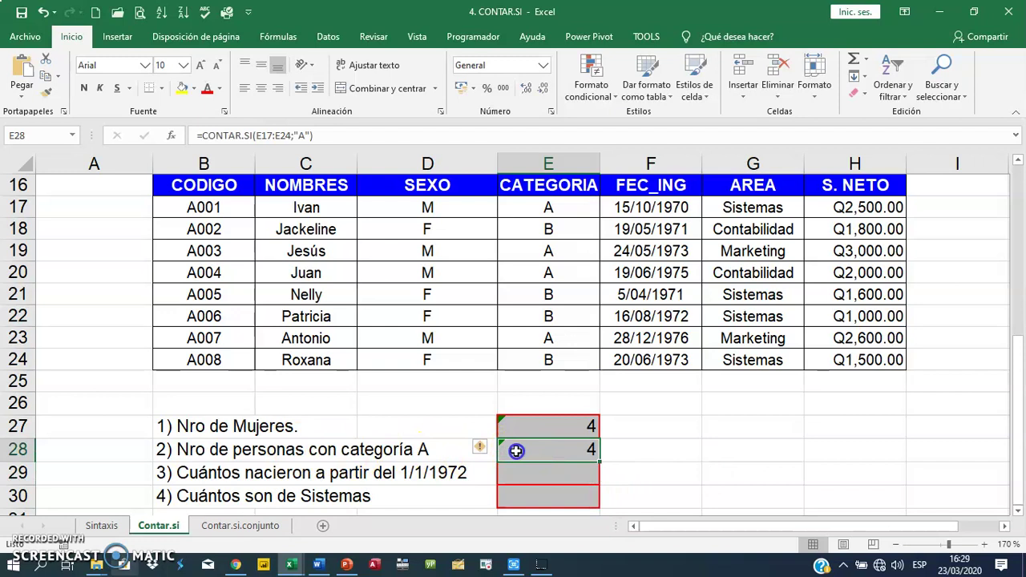
Start a CONTAR.SI formula in cell E29 with the FEC_ING dates F17:F24 as its range
left_click(522, 474)
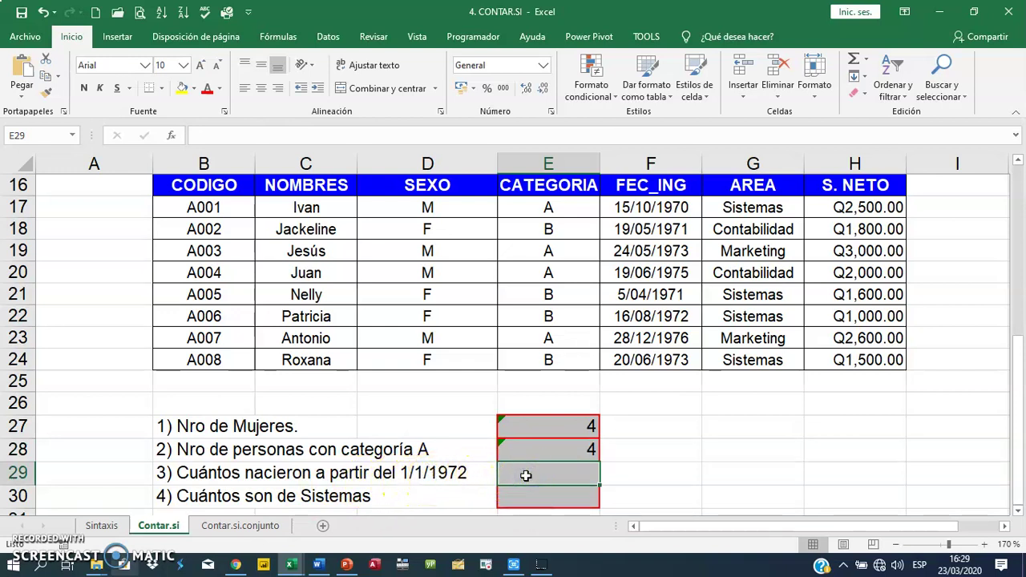
type("=sumar")
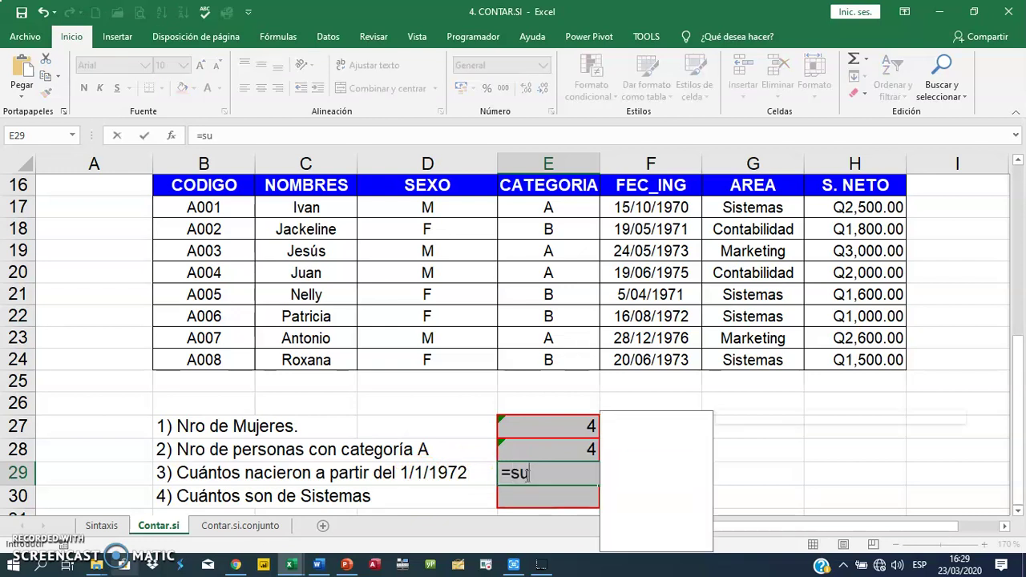
key("BackSpace")
key("BackSpace")
key("BackSpace")
key("BackSpace")
key("BackSpace")
type("cont")
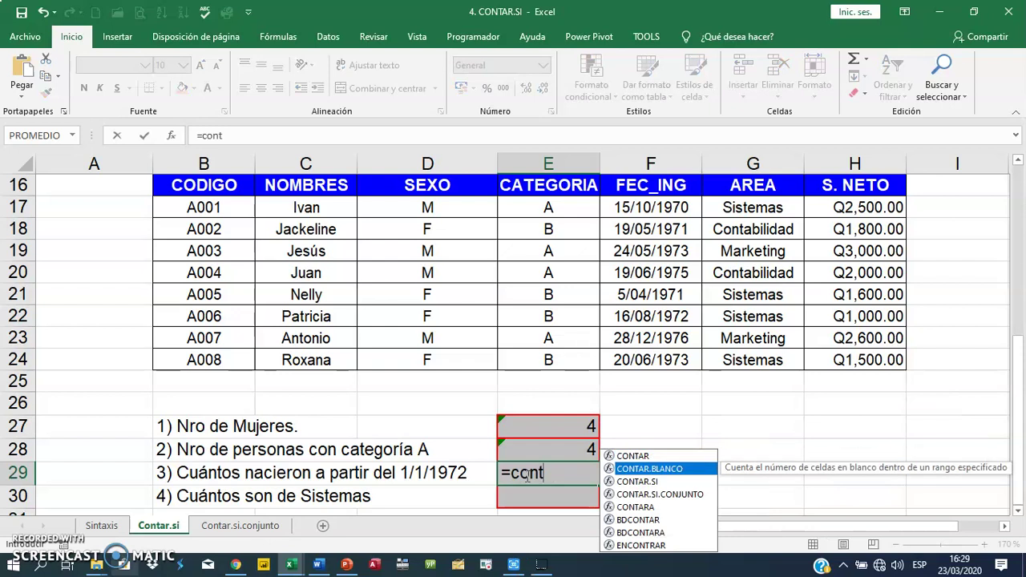
key("Down")
key("Tab")
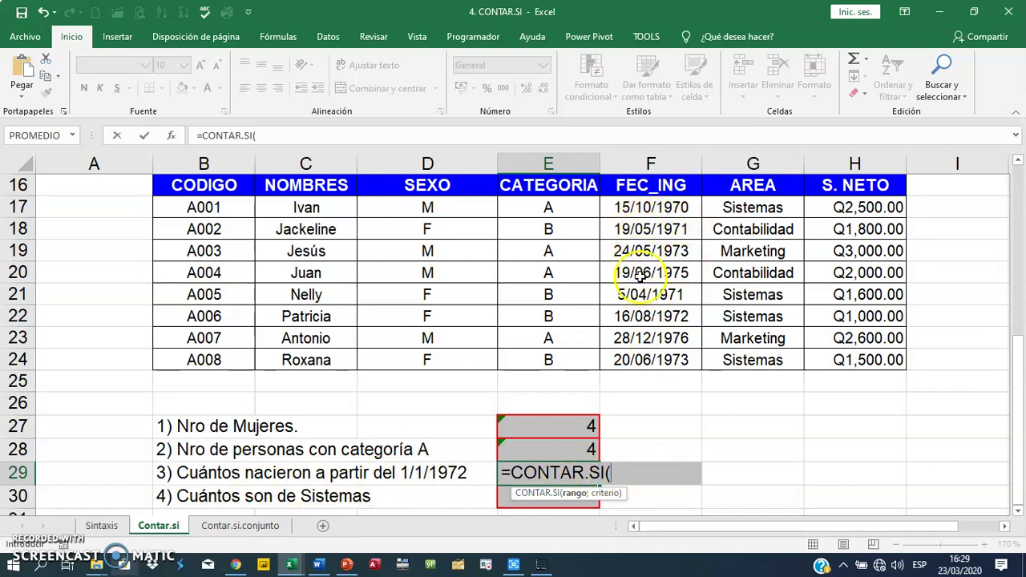
left_click_drag(634, 272, 642, 362)
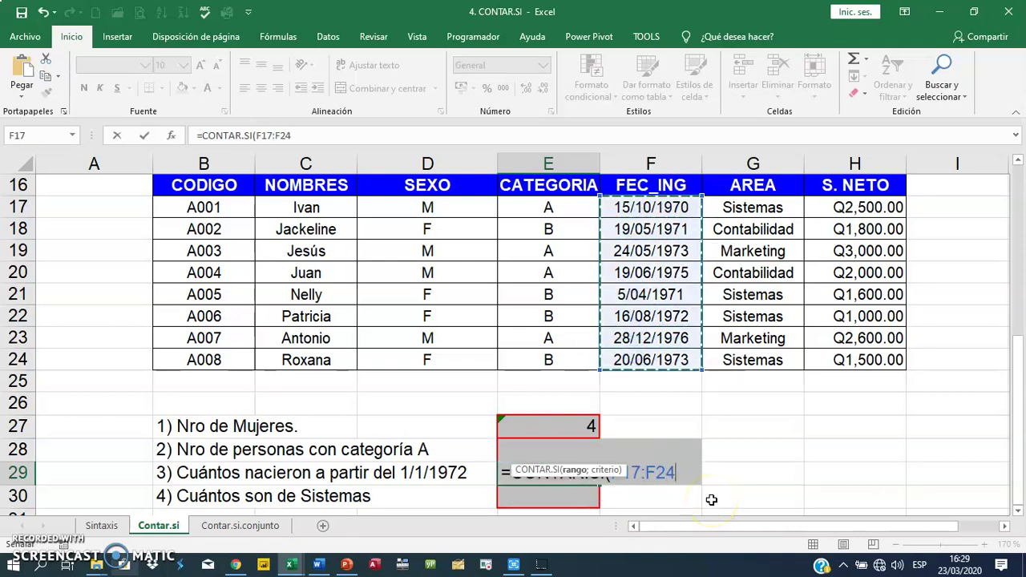
type(";")
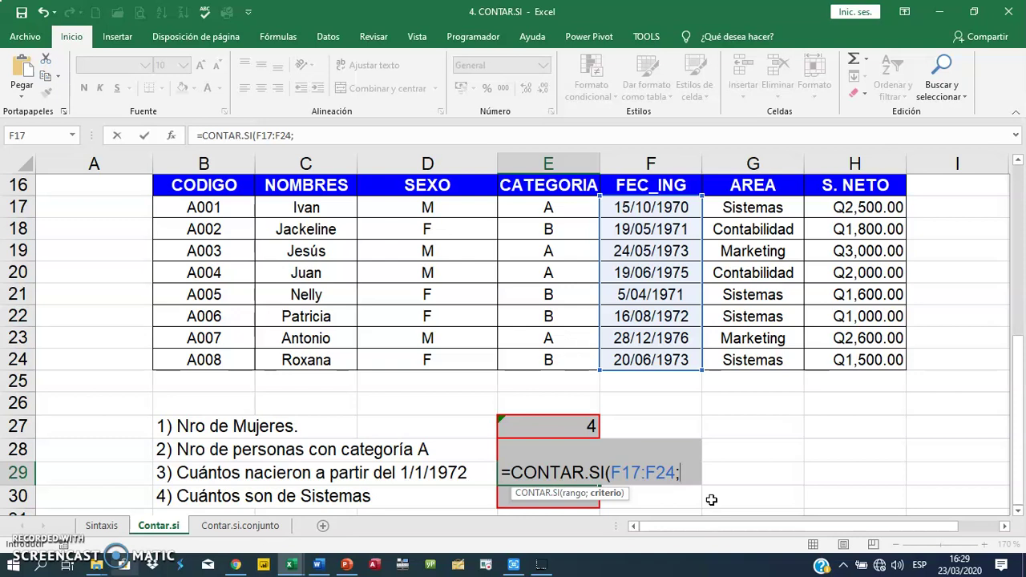
Complete the formula in E29 as =CONTAR.SI(F17:F24;">=1/1/1972") to count the dates from 1/1/1972 on, and check the cell
type("\">")
type("=")
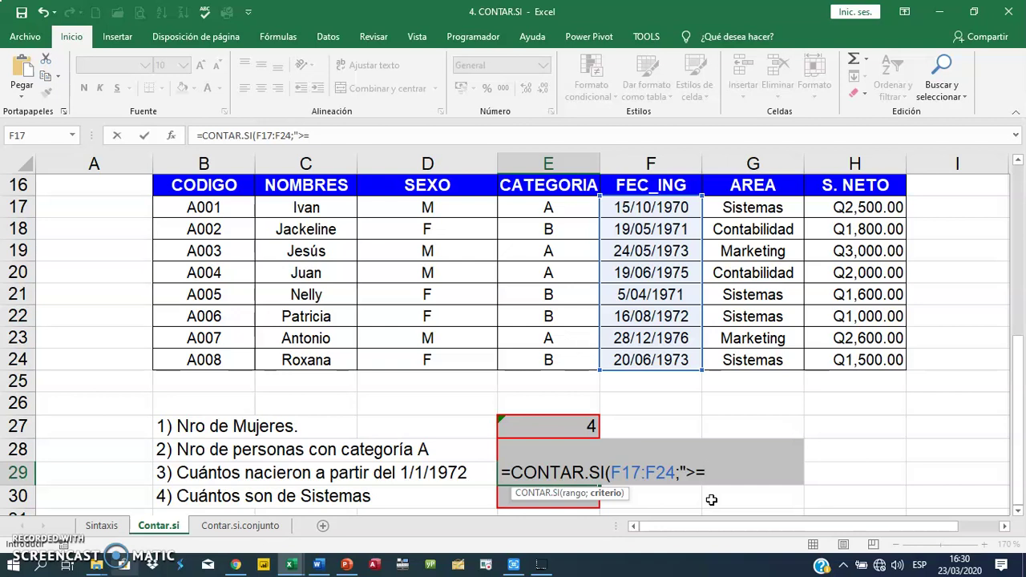
type("1/1/1972")
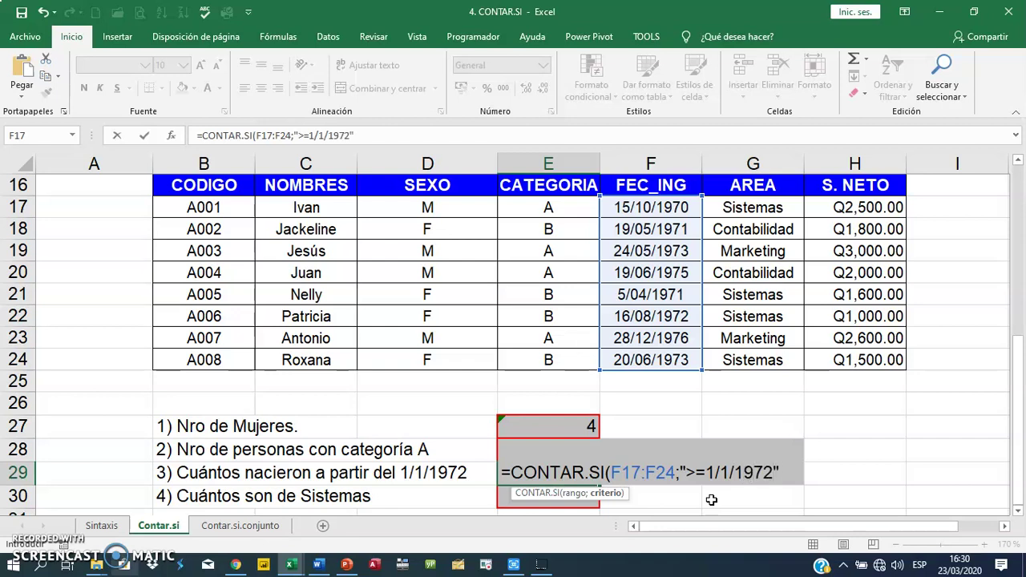
type("\")")
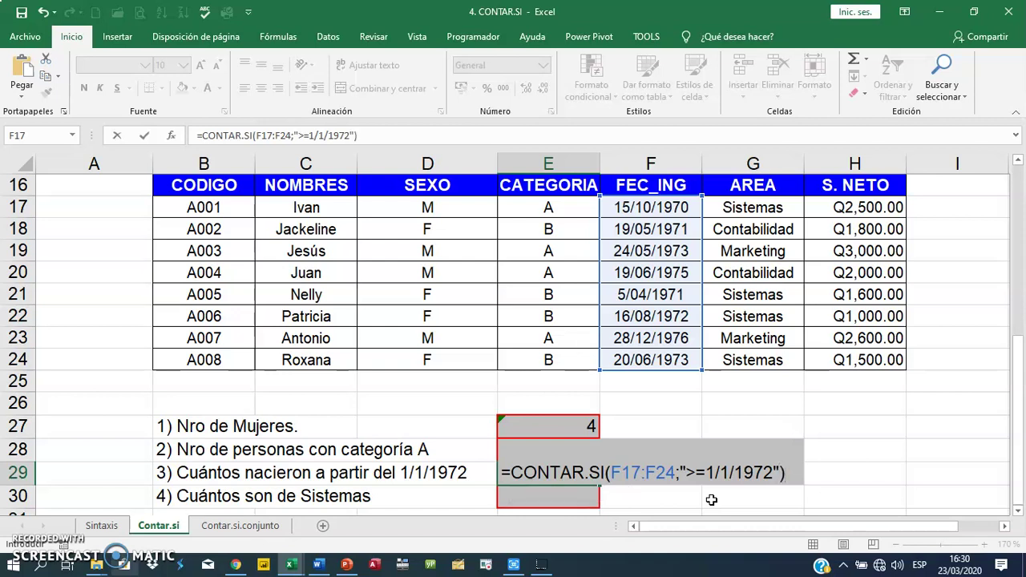
key("Return")
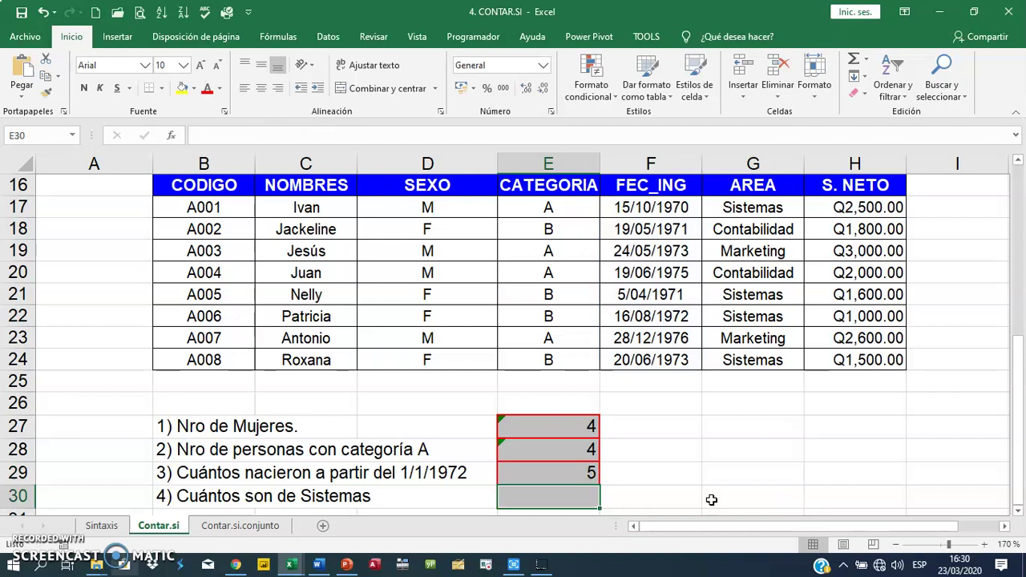
left_click(545, 473)
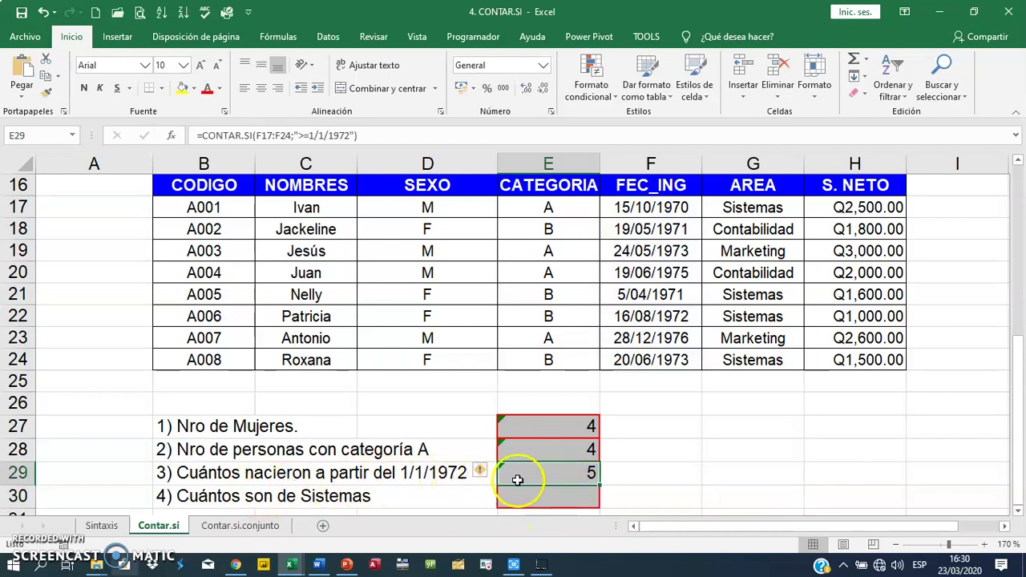
left_click(529, 503)
left_click(528, 475)
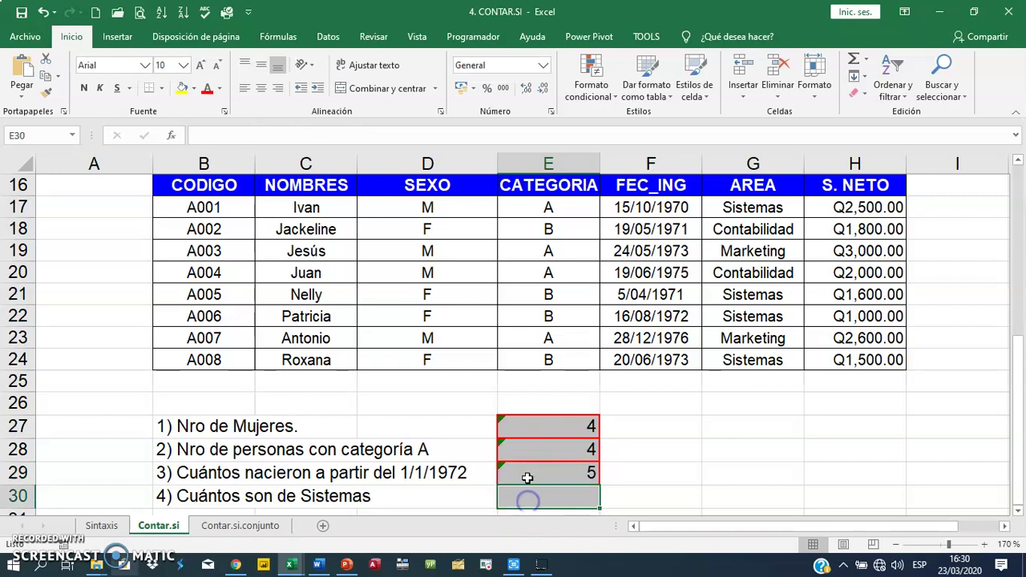
Start a CONTAR.SI formula in cell E30 with the AREA data G17:G24 as its range
left_click(522, 500)
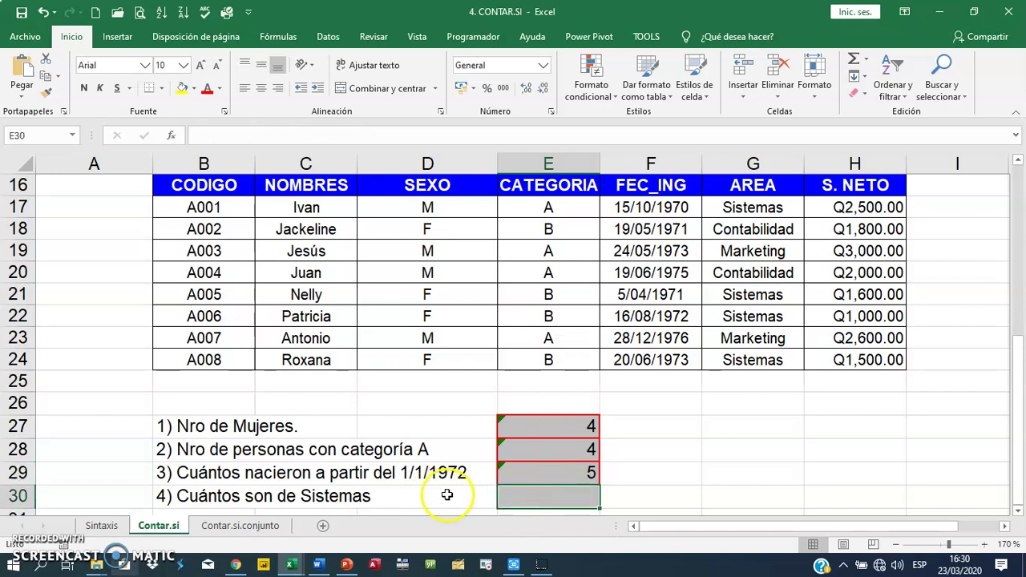
left_click(527, 498)
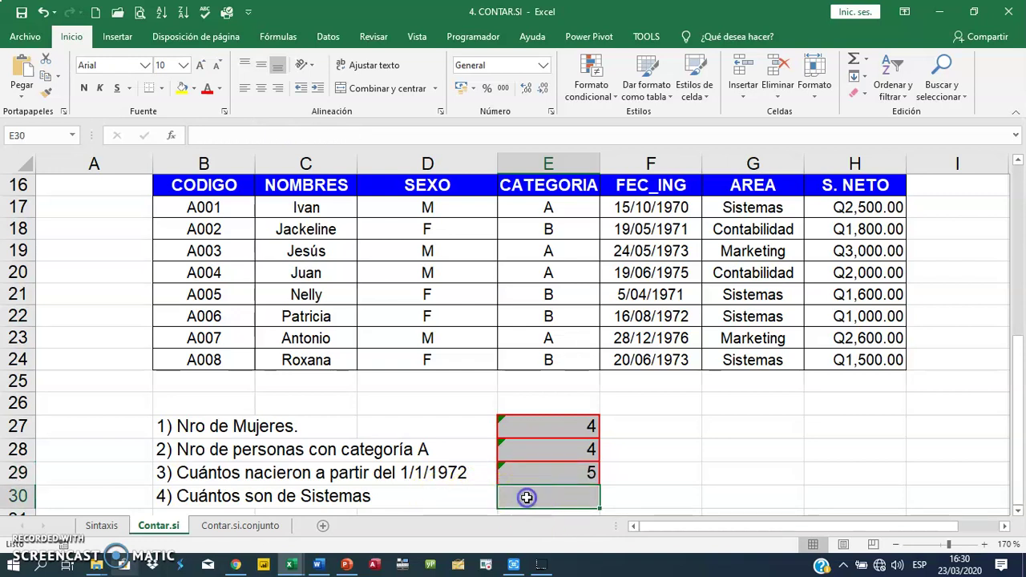
left_click(533, 498)
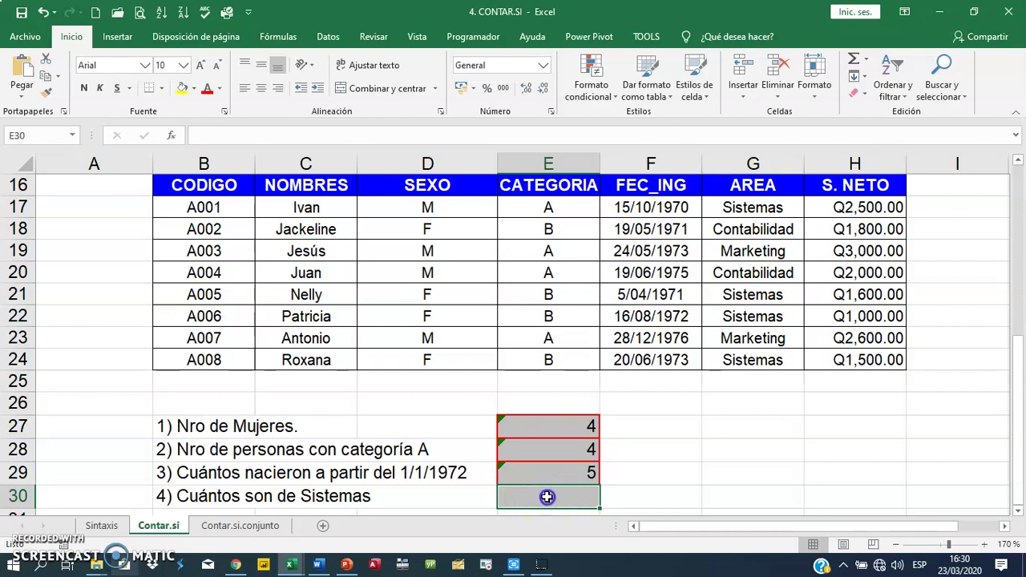
left_click(533, 496)
type("=cont")
key("Down")
key("Down")
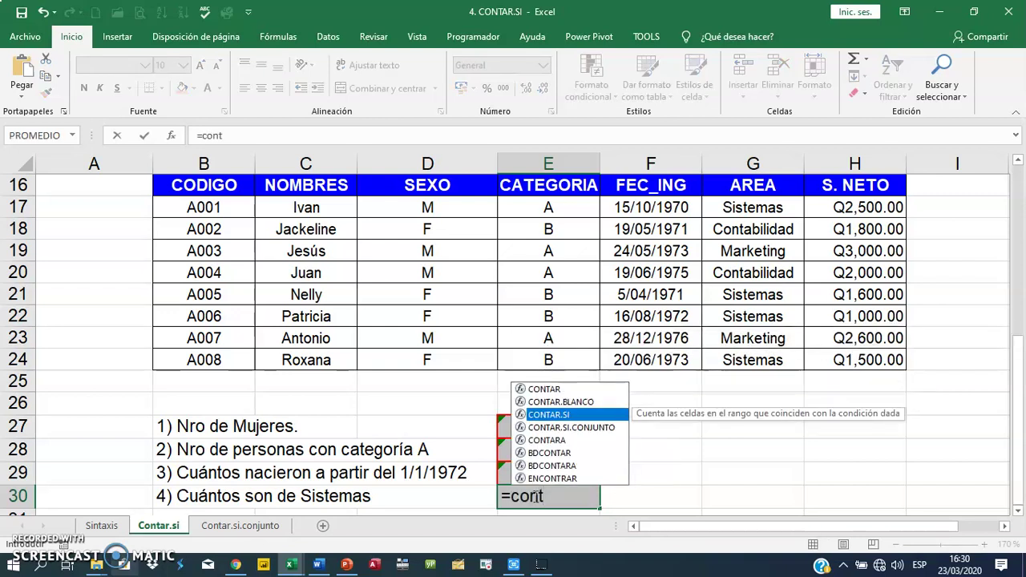
key("Tab")
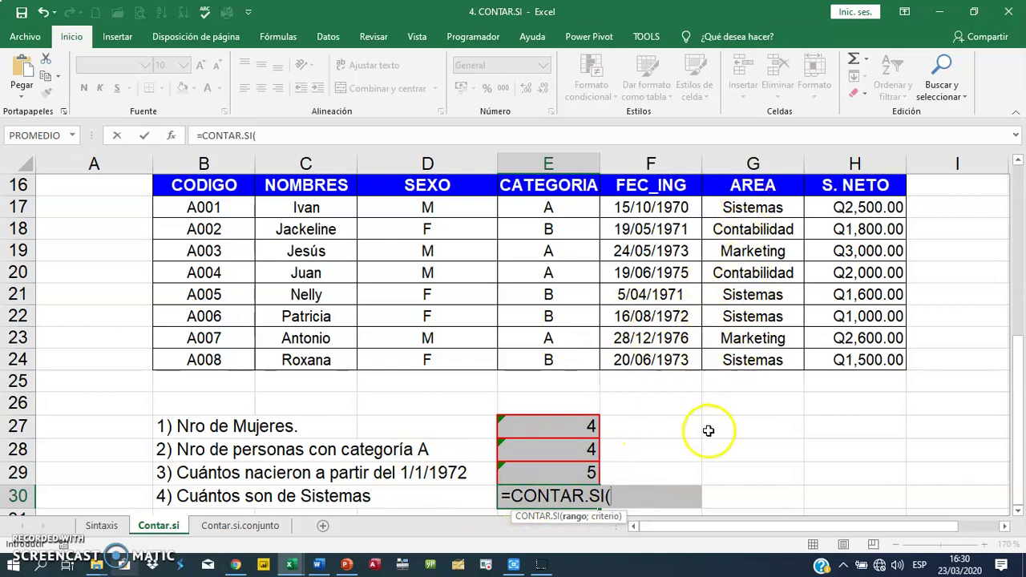
left_click_drag(768, 208, 756, 362)
type(";")
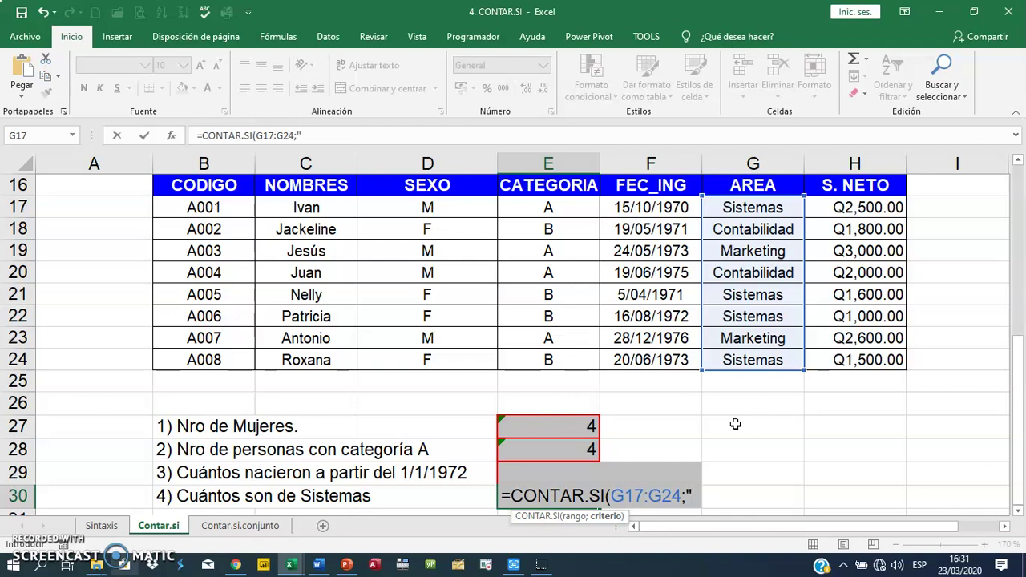
Complete the formula in E30 as =CONTAR.SI(G17:G24;"Sistemas") to count the people in Sistemas, and go back to the first answer in E27
type("Sistemas\"")
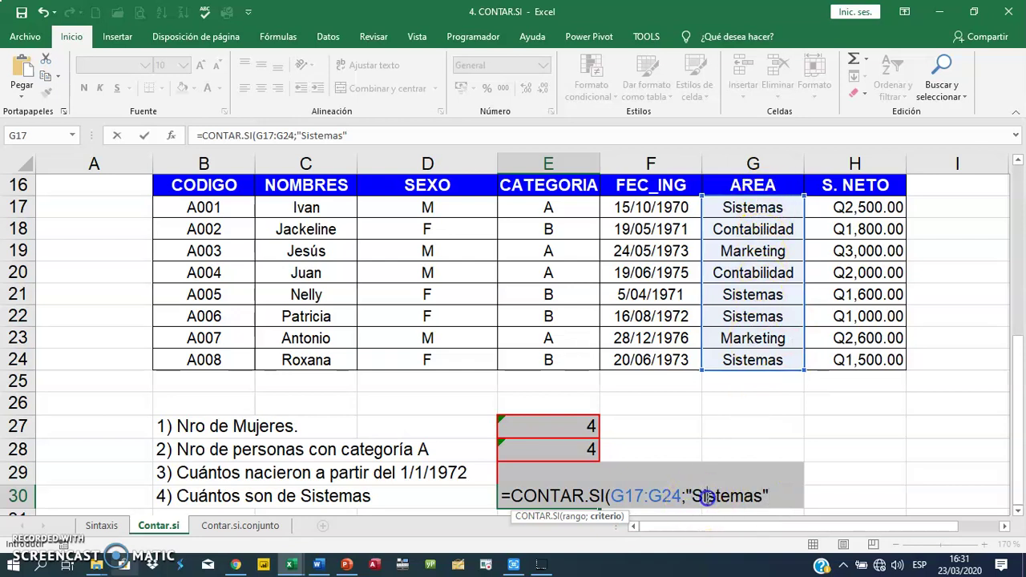
left_click(756, 498)
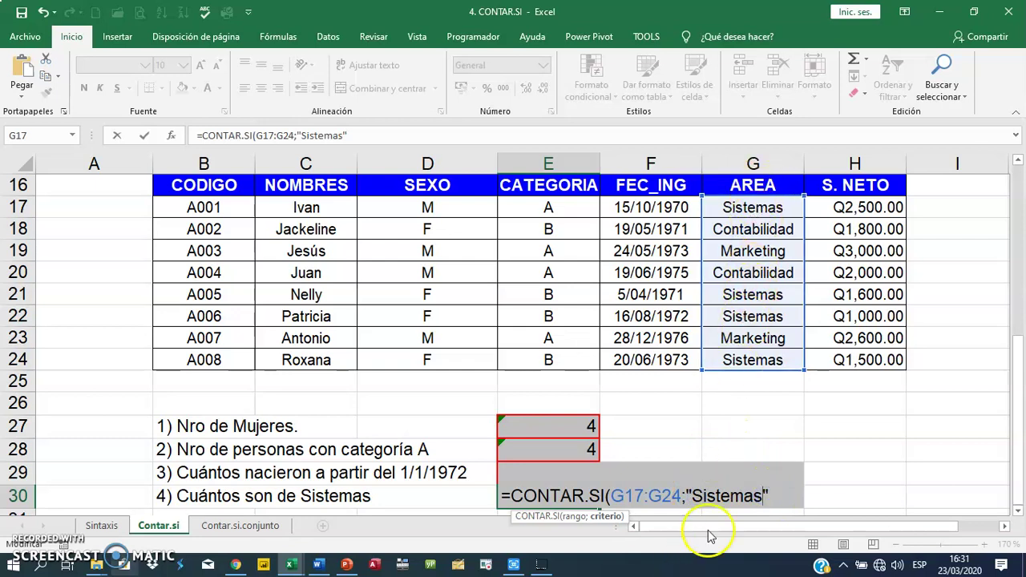
left_click(775, 497)
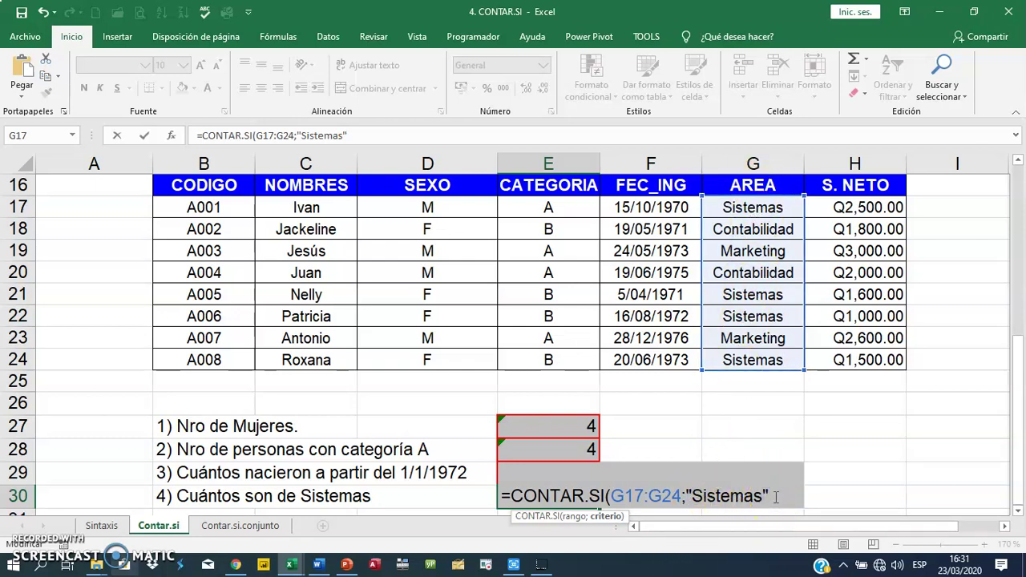
type(")")
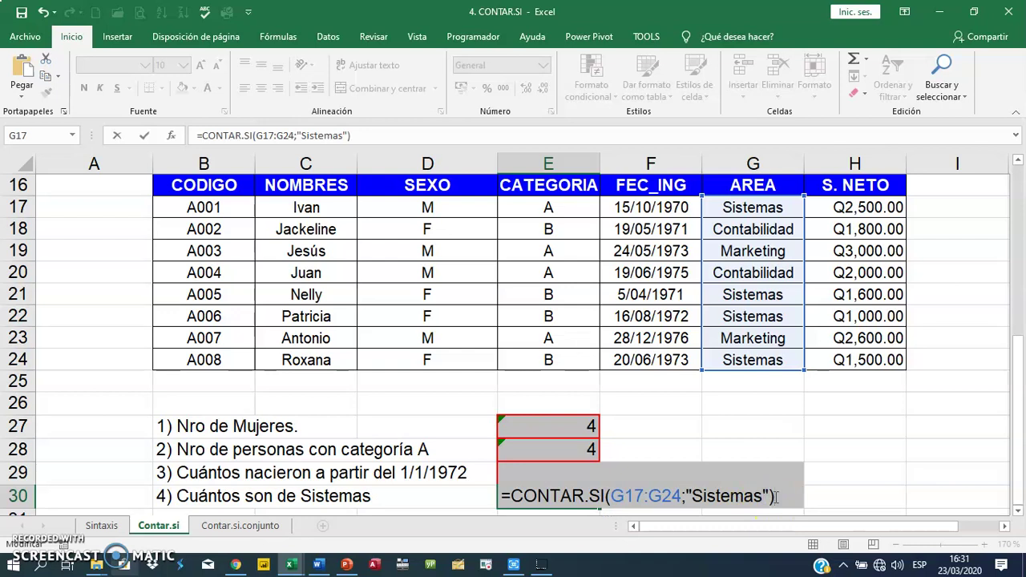
key("Return")
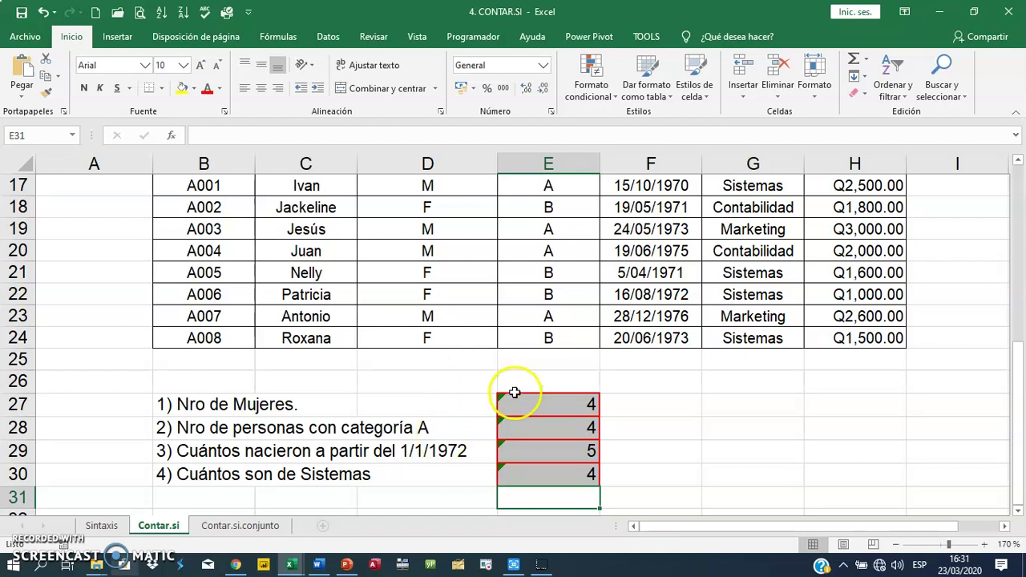
left_click(532, 411)
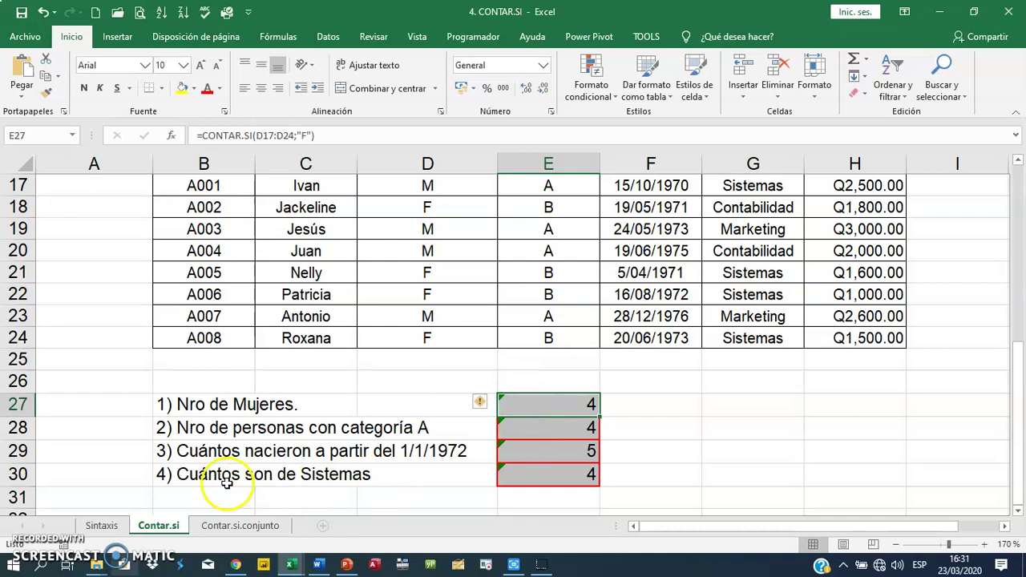